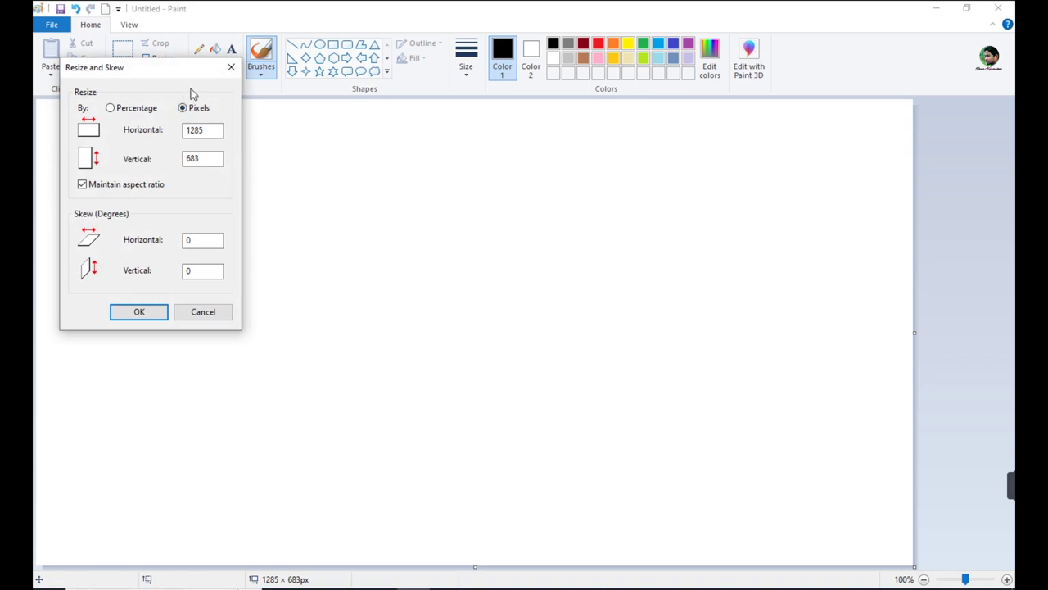
Close the Resize and Skew dialog and mix a very dark teal as Color 1
click(231, 68)
click(657, 58)
click(709, 61)
drag(670, 244, 667, 316)
click(397, 392)
Draw a slightly rising diagonal line across the upper canvas and fill the area above it with dark teal
click(293, 44)
drag(106, 294, 792, 134)
click(76, 12)
drag(140, 255, 955, 112)
drag(626, 170, 522, 175)
drag(838, 119, 908, 102)
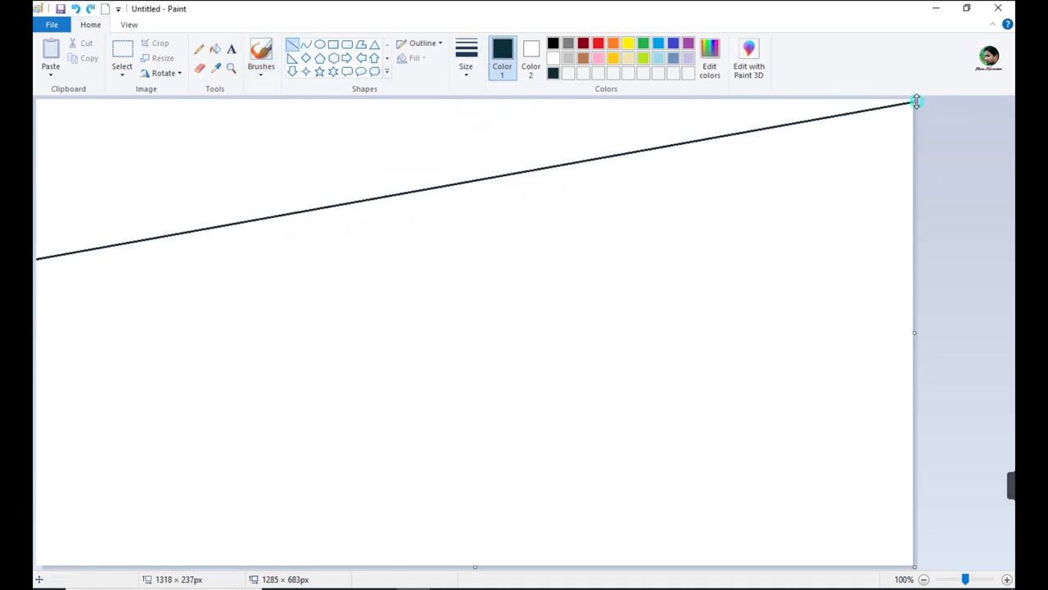
drag(36, 258, 35, 200)
click(215, 48)
click(254, 147)
Mix a medium teal, draw a second diagonal line below the first band, and fill the area between them
click(709, 65)
click(670, 311)
click(398, 391)
click(292, 45)
mouse_move(180, 300)
mouse_down()
mouse_move(828, 153)
mouse_move(1003, 161)
mouse_up()
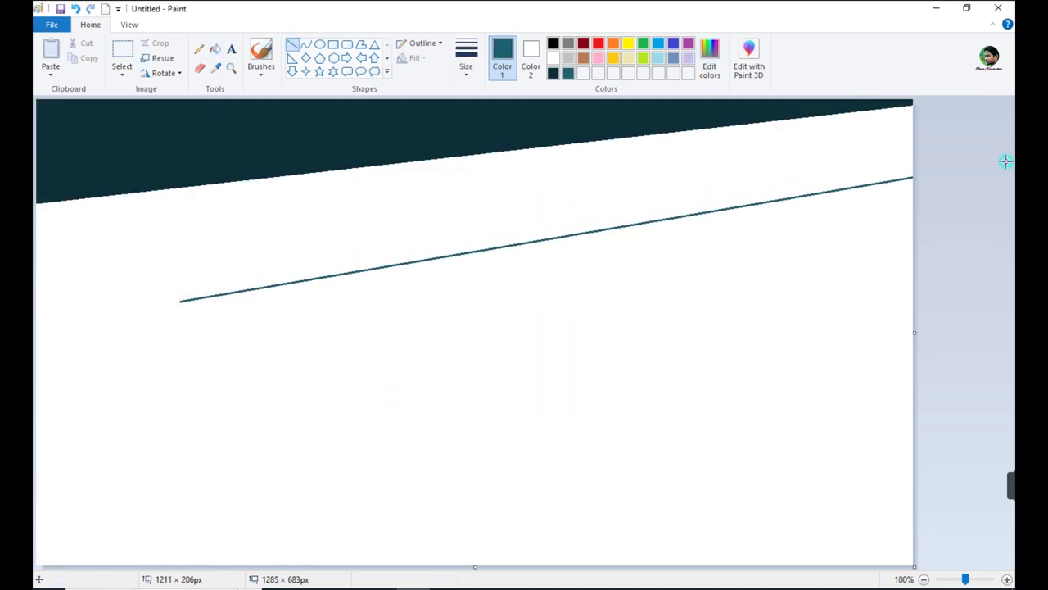
drag(754, 206, 616, 240)
drag(866, 196, 998, 195)
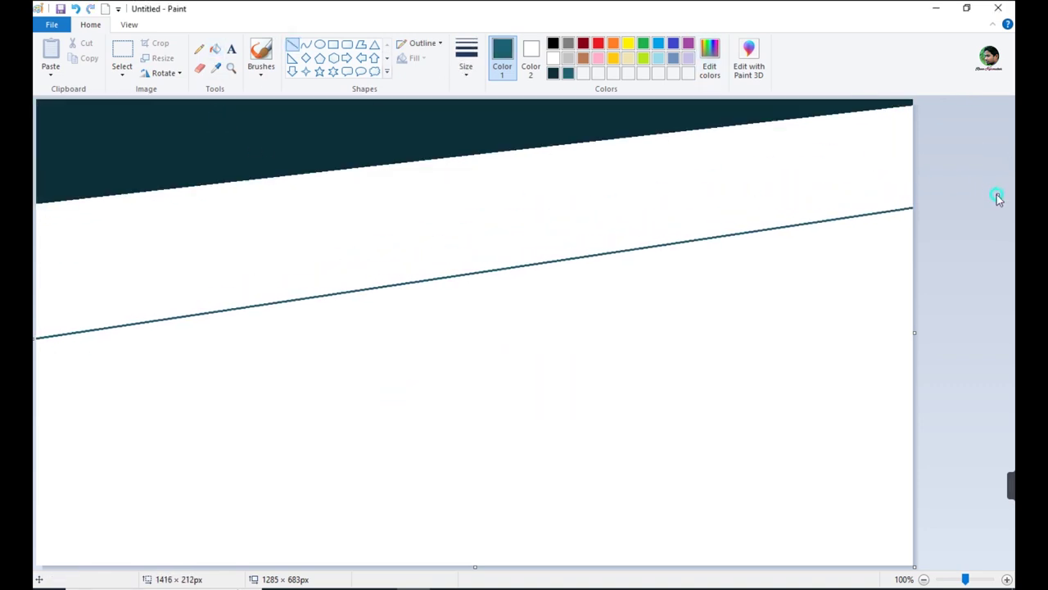
click(216, 48)
click(325, 253)
Mix a dark burnt orange as Color 1 by darkening the palette orange
click(709, 66)
click(667, 187)
click(612, 42)
click(709, 66)
drag(669, 261, 669, 289)
click(403, 391)
Draw a diagonal line across the canvas below the teal band and fill the band above it with burnt orange
click(292, 44)
drag(95, 431, 1010, 281)
drag(638, 343, 578, 370)
click(215, 48)
click(491, 328)
Add a bright orange diagonal band below the burnt-orange one and fill the remaining lower area with yellow
click(709, 65)
drag(669, 291, 671, 268)
click(399, 393)
click(293, 45)
mouse_move(151, 528)
mouse_down()
mouse_move(947, 393)
mouse_move(997, 367)
mouse_up()
drag(777, 410, 724, 452)
click(215, 48)
click(492, 426)
click(628, 44)
click(678, 501)
Resize the image to 1 pixel wide without maintaining the aspect ratio, keeping the height at 683 pixels
click(159, 59)
click(183, 108)
click(214, 132)
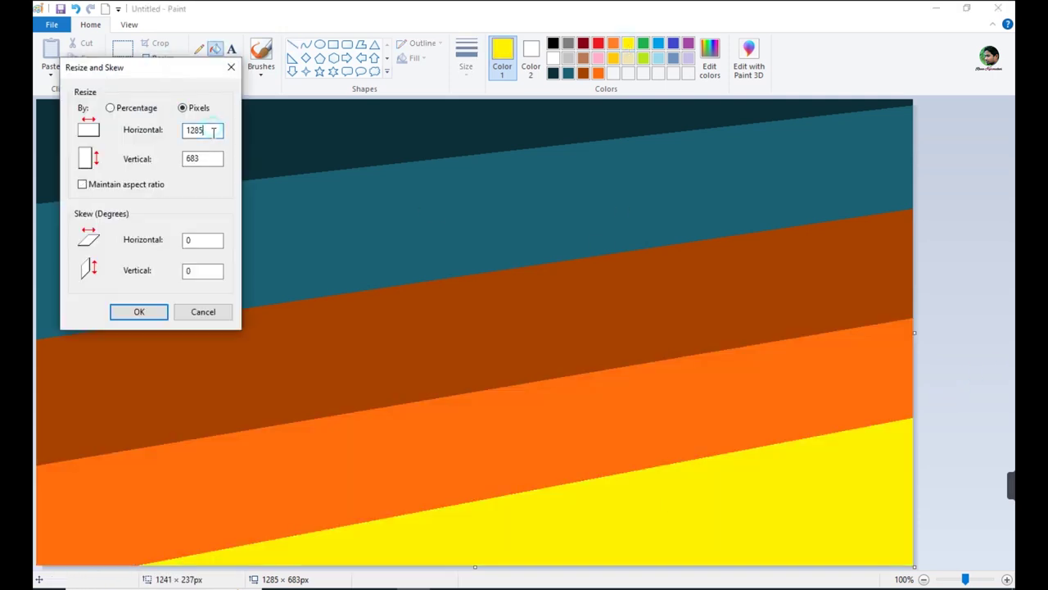
key(BackSpace)
key(BackSpace)
key(BackSpace)
key(Return)
Resize the image back to 1285 pixels wide to stretch the colours into a smooth horizontal gradient
click(160, 59)
click(182, 108)
click(199, 132)
text(285)
click(156, 308)
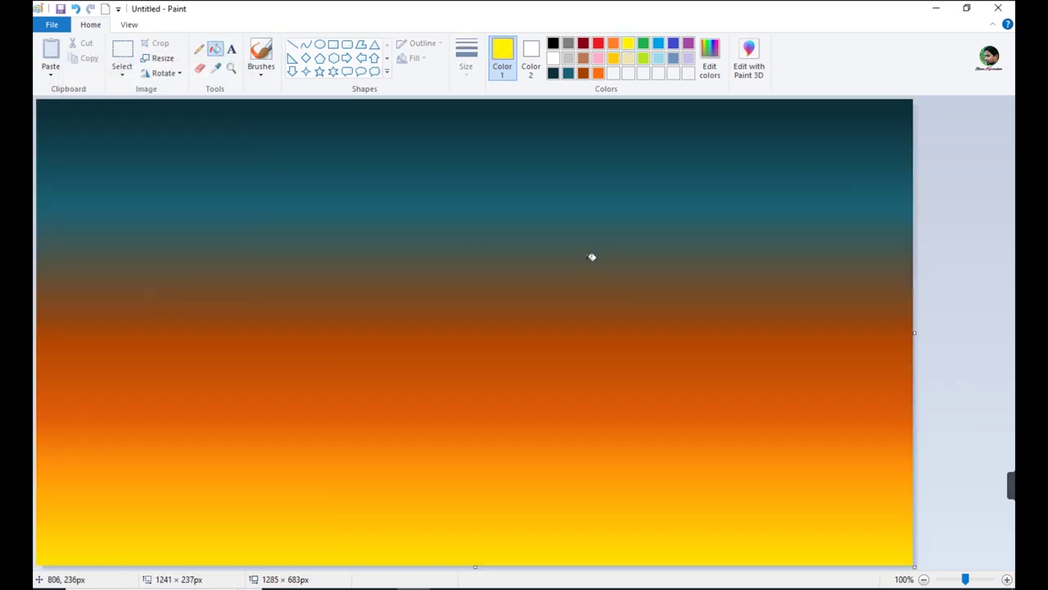
Select and copy the whole gradient, and squash it upward to about three quarters of the canvas height
click(122, 72)
click(144, 134)
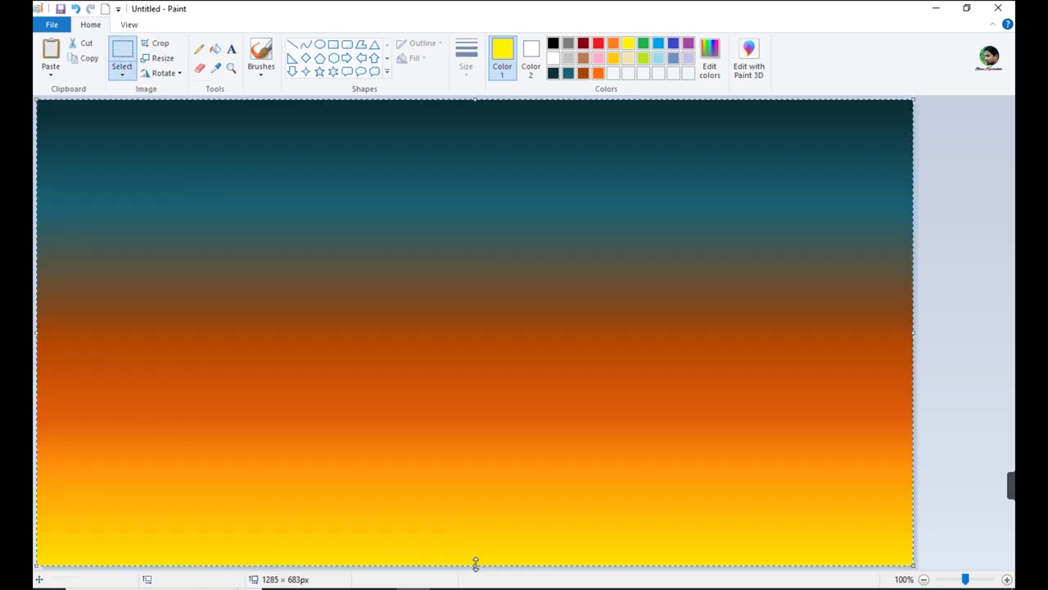
drag(474, 565, 475, 457)
click(952, 325)
Paste the copied gradient, flip it vertically, and squash it into the strip below the sky as a water reflection
key(ctrl+z)
click(168, 73)
click(178, 134)
drag(475, 100, 475, 459)
click(926, 391)
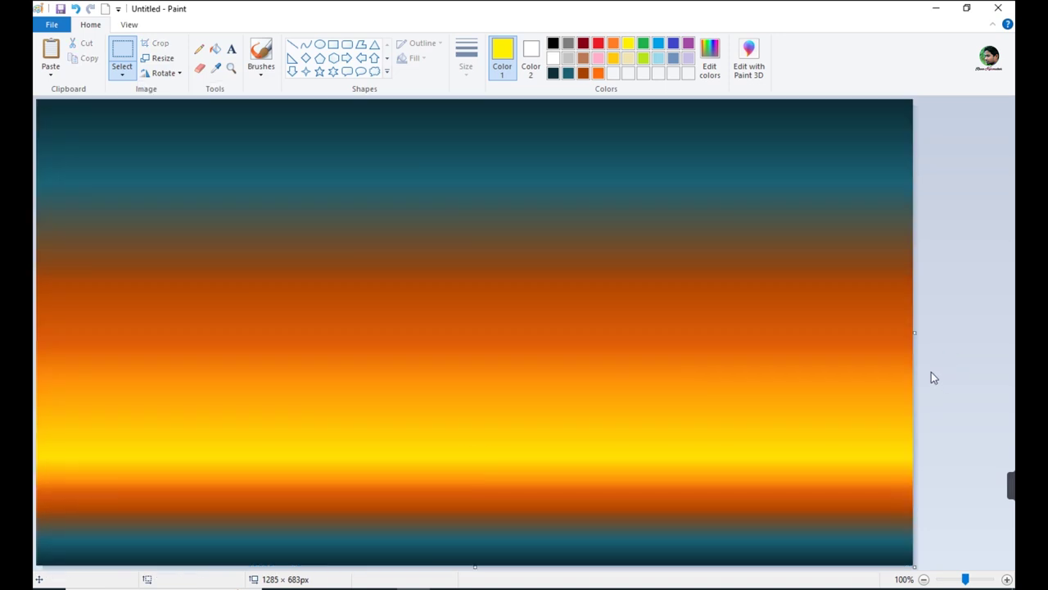
Mix a red-orange with Red 249, Green 82, Blue 2 and use it for both Color 1 and Color 2
click(319, 45)
click(749, 62)
click(666, 189)
click(613, 42)
click(709, 62)
drag(670, 269, 670, 272)
click(542, 209)
mouse_move(543, 209)
mouse_down()
mouse_move(538, 246)
mouse_move(533, 211)
mouse_up()
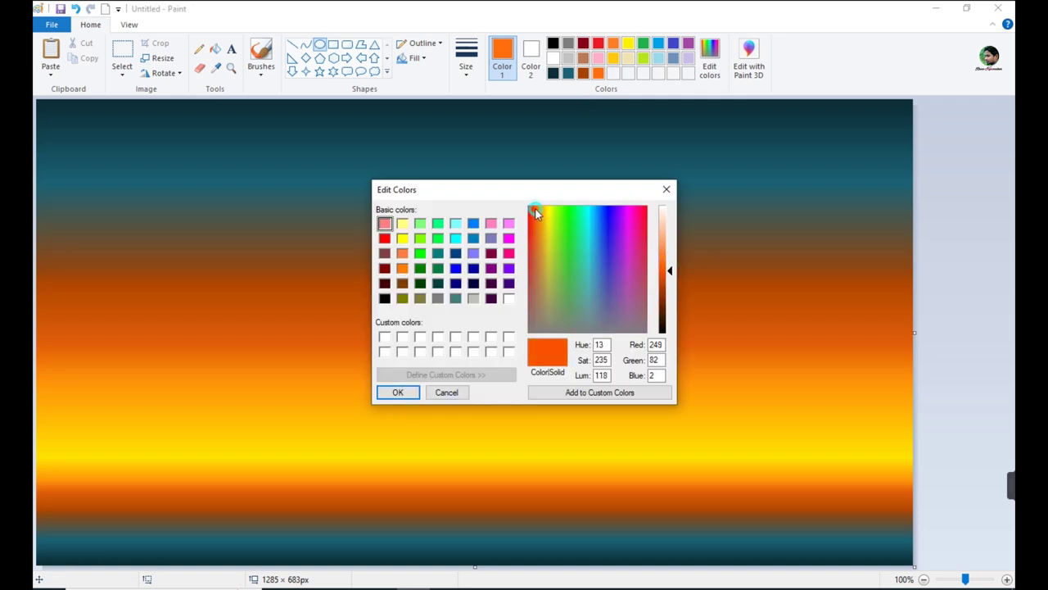
click(397, 392)
click(531, 57)
click(614, 73)
Draw a solid-filled red-orange circle as the sun and centre it across the yellow horizon
click(421, 59)
click(437, 91)
drag(418, 399, 497, 481)
drag(460, 451, 477, 460)
click(526, 505)
Paste the gradient again, flip it vertically, and squash it below the horizon to cover the sun's lower part
key(ctrl+v)
click(170, 74)
click(240, 134)
drag(475, 100, 483, 495)
drag(475, 495, 474, 461)
click(958, 402)
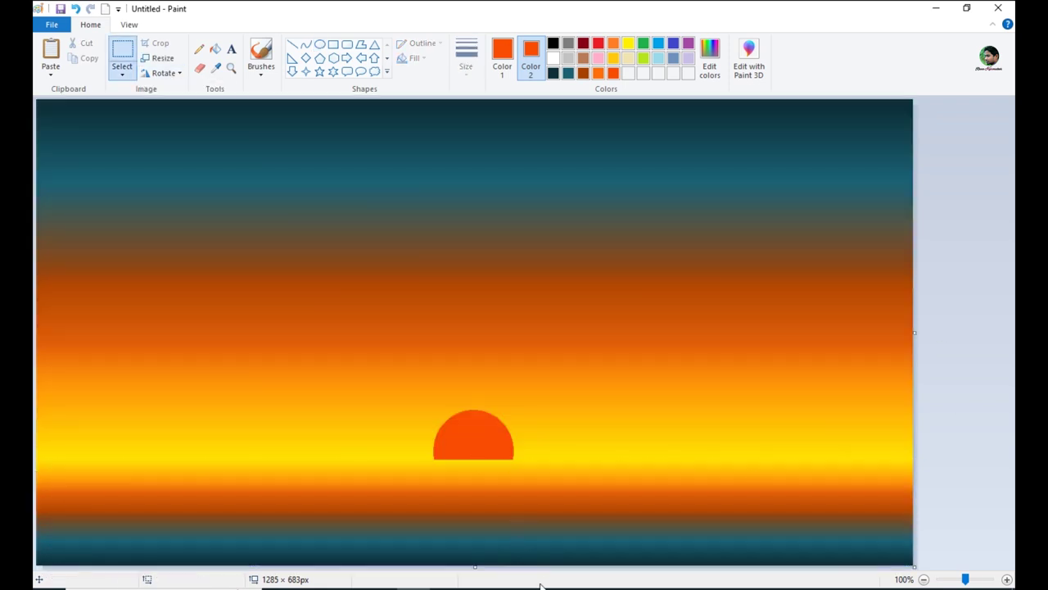
Sample golden yellow from the sky and brush faint clouds beside the sun on its right
click(261, 52)
click(217, 69)
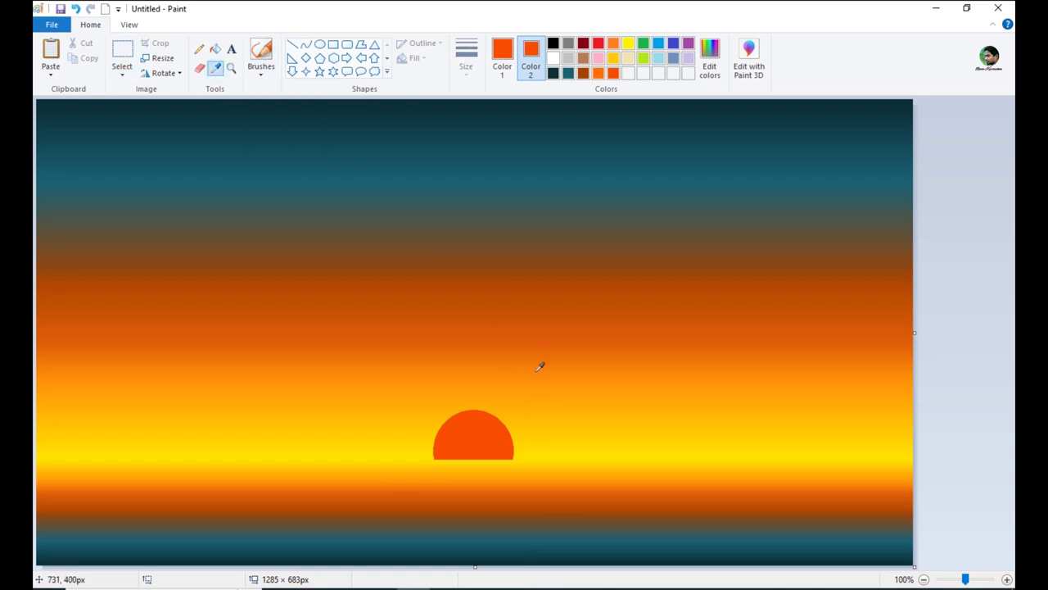
click(540, 368)
click(215, 68)
click(538, 407)
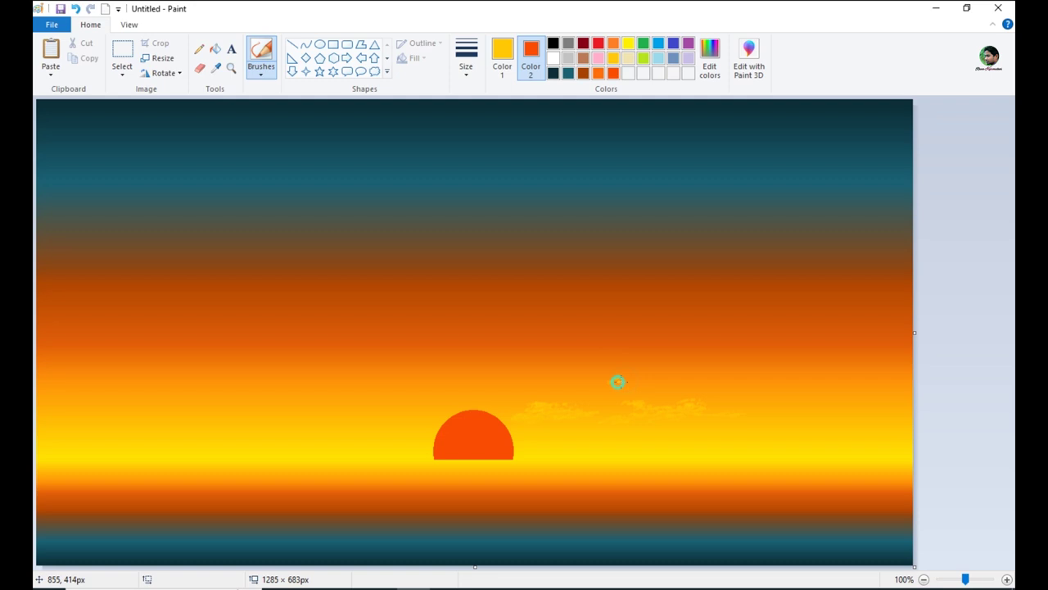
Sample orange and gold tones from the sky and brush cloud wisps above the sun and to its left
click(216, 69)
click(613, 390)
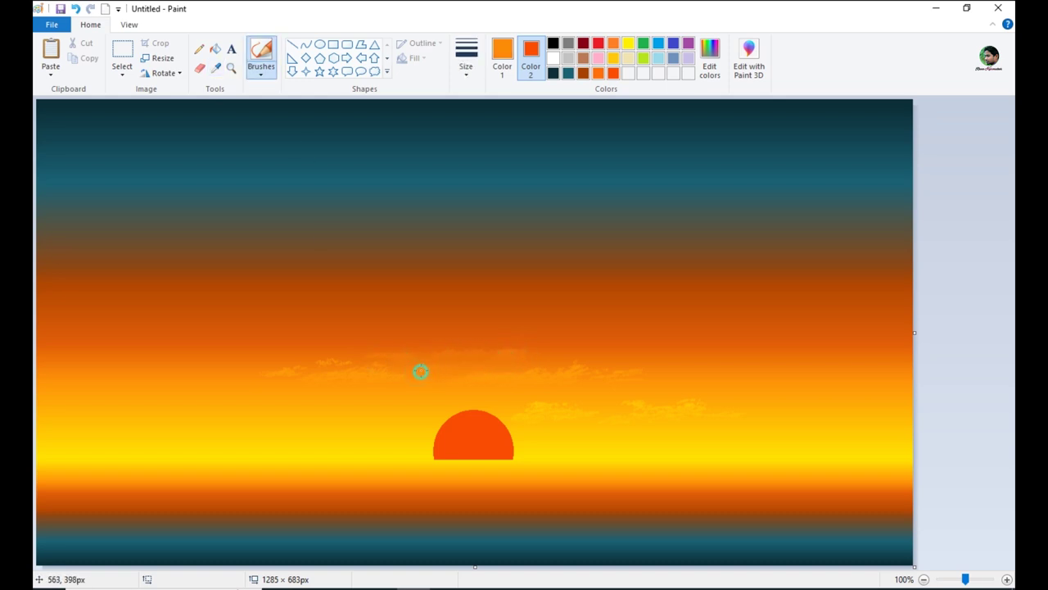
click(216, 68)
click(369, 430)
click(216, 69)
click(373, 392)
Brush a row of dark orange cloud wisps in the sky well above the sun
click(395, 333)
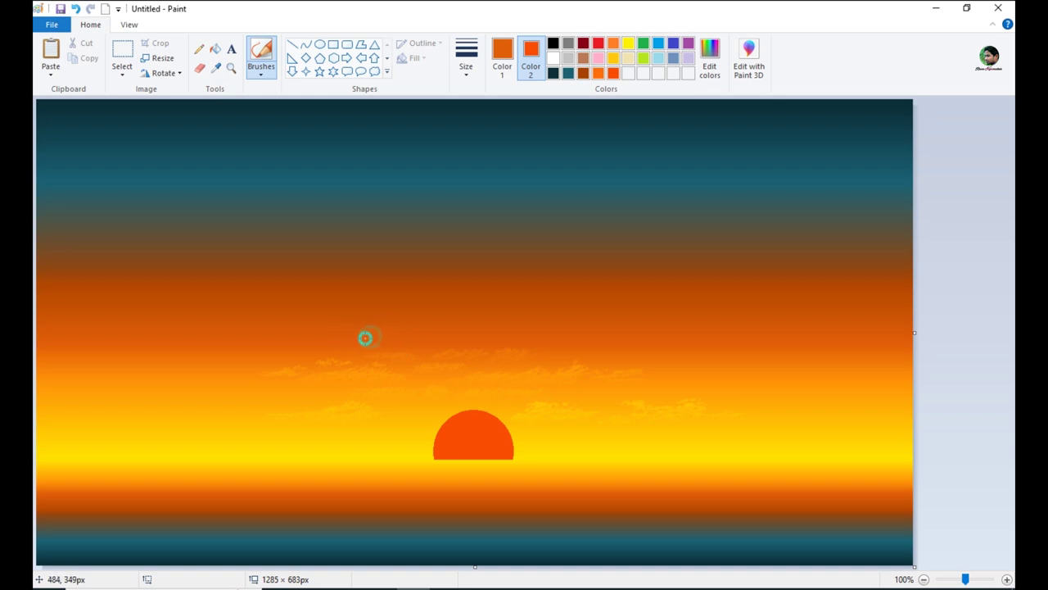
mouse_move(321, 338)
mouse_down()
mouse_move(306, 335)
mouse_move(372, 328)
mouse_up()
click(426, 333)
click(423, 334)
click(490, 325)
click(482, 330)
click(460, 335)
click(507, 326)
click(526, 328)
click(515, 335)
click(475, 334)
click(584, 326)
click(568, 329)
click(591, 337)
click(576, 333)
Sample a lighter orange and extend the cloud row above the sun toward both sides of the sky
click(215, 68)
click(339, 377)
click(328, 375)
click(385, 369)
click(216, 68)
click(584, 372)
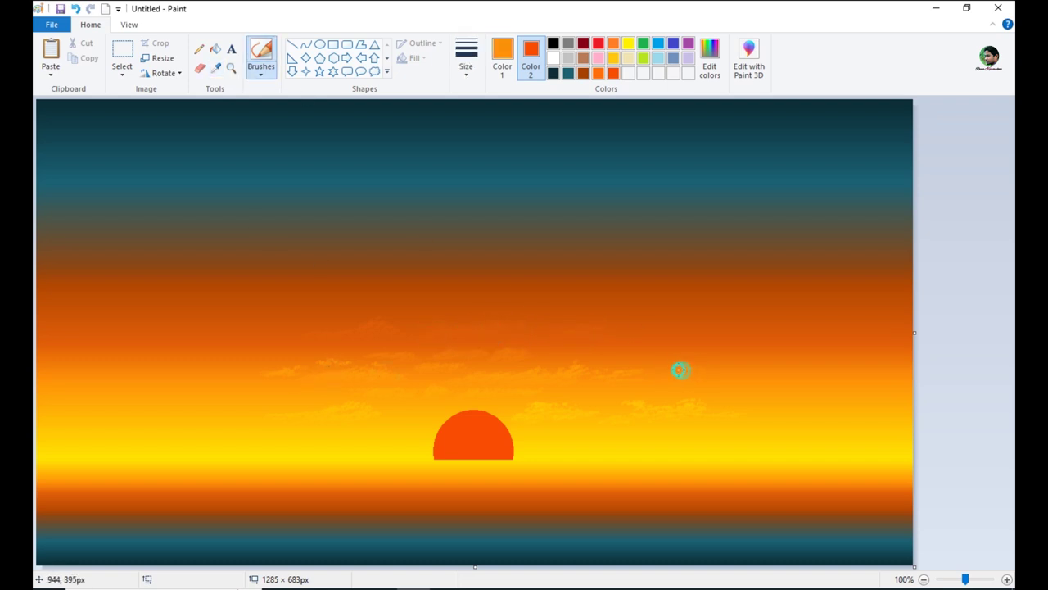
click(674, 370)
click(712, 367)
Sample golden yellow from beside the sun and touch up the low clouds with it
click(216, 69)
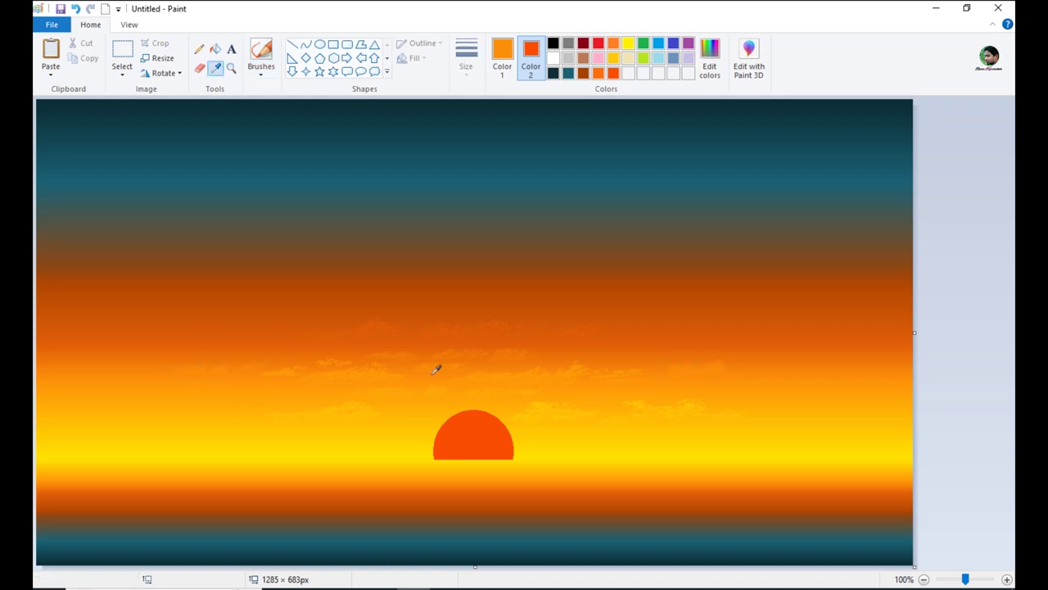
click(430, 426)
click(217, 69)
click(430, 415)
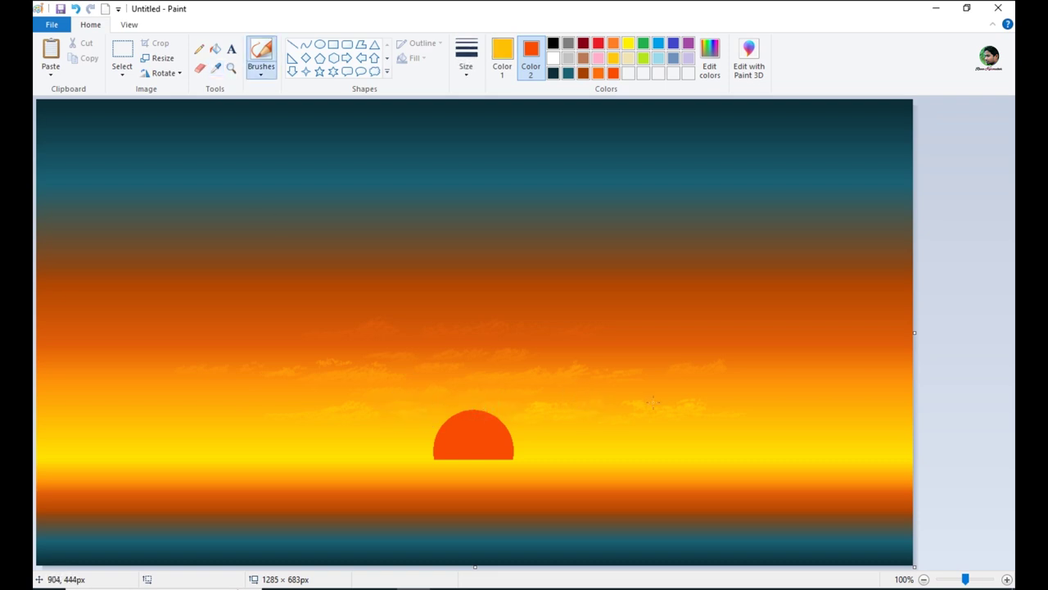
Sample brown from the upper sky and brush a long row of clouds across the brown band
click(216, 69)
click(456, 256)
click(456, 245)
click(480, 248)
click(494, 246)
click(441, 253)
mouse_move(441, 254)
mouse_down()
mouse_move(515, 241)
mouse_move(475, 253)
mouse_move(498, 241)
mouse_move(526, 248)
mouse_move(496, 257)
mouse_move(550, 243)
mouse_move(426, 252)
mouse_move(733, 238)
mouse_move(725, 246)
mouse_up()
mouse_move(349, 252)
mouse_down()
mouse_move(408, 245)
mouse_move(297, 247)
mouse_move(329, 249)
mouse_move(307, 236)
mouse_move(374, 243)
mouse_move(263, 249)
mouse_move(200, 233)
mouse_move(240, 250)
mouse_move(180, 239)
mouse_up()
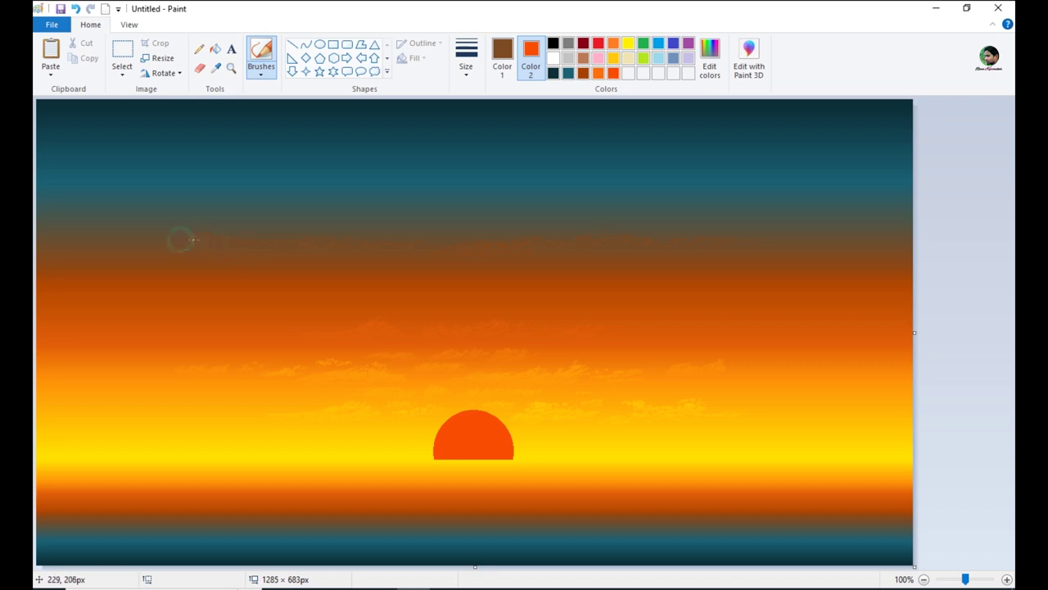
Sample reddish orange and brush cloud wisps across the dark orange band below the brown clouds
click(216, 69)
click(461, 276)
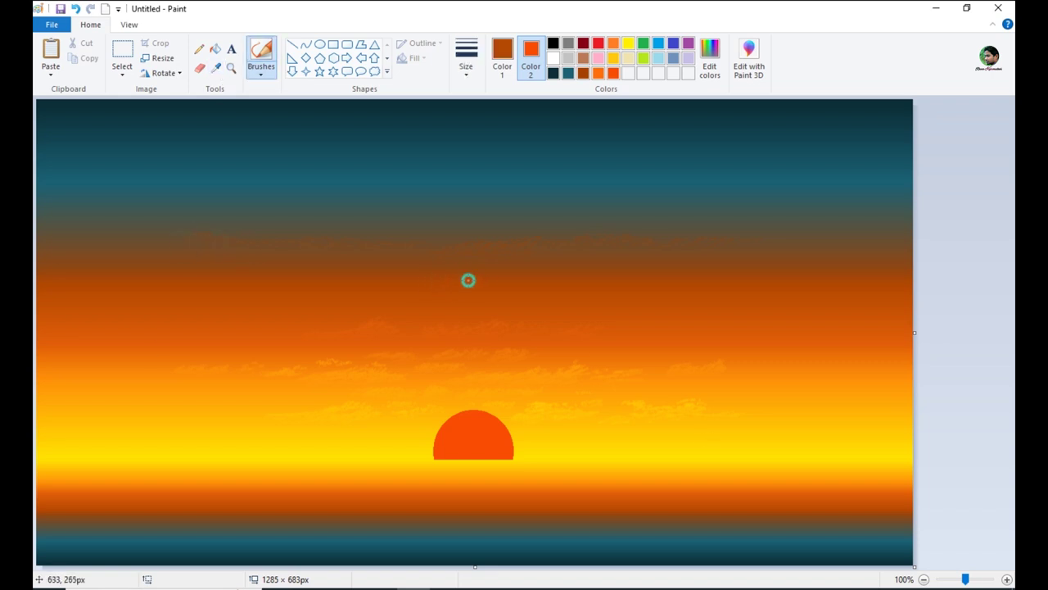
mouse_move(506, 276)
mouse_down()
mouse_move(528, 275)
mouse_move(335, 277)
mouse_move(409, 283)
mouse_up()
drag(533, 278, 618, 281)
mouse_move(460, 304)
mouse_down()
mouse_move(544, 290)
mouse_move(517, 297)
mouse_move(527, 301)
mouse_up()
drag(363, 295, 457, 303)
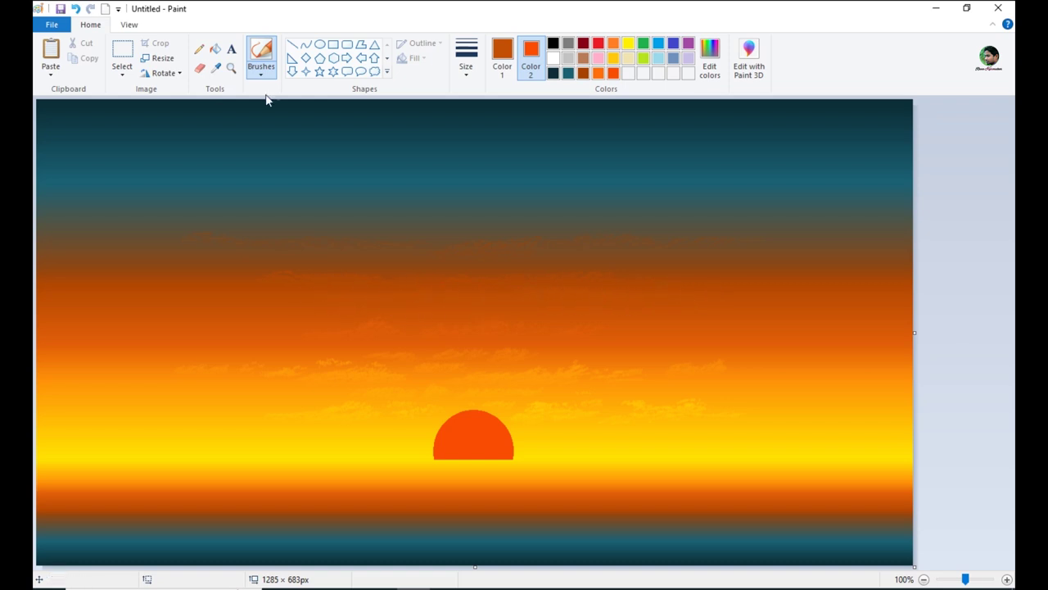
drag(475, 306, 376, 308)
drag(647, 302, 696, 306)
Sample grey-brown from below the teal band and brush thin clouds along the teal band's lower part
click(217, 69)
click(399, 202)
mouse_move(440, 198)
mouse_down()
mouse_move(413, 188)
mouse_move(563, 190)
mouse_move(473, 199)
mouse_up()
mouse_move(282, 187)
mouse_down()
mouse_move(373, 193)
mouse_move(406, 174)
mouse_up()
Sample teal from the upper sky and brush faint wisps across the darker teal area
click(217, 68)
click(387, 171)
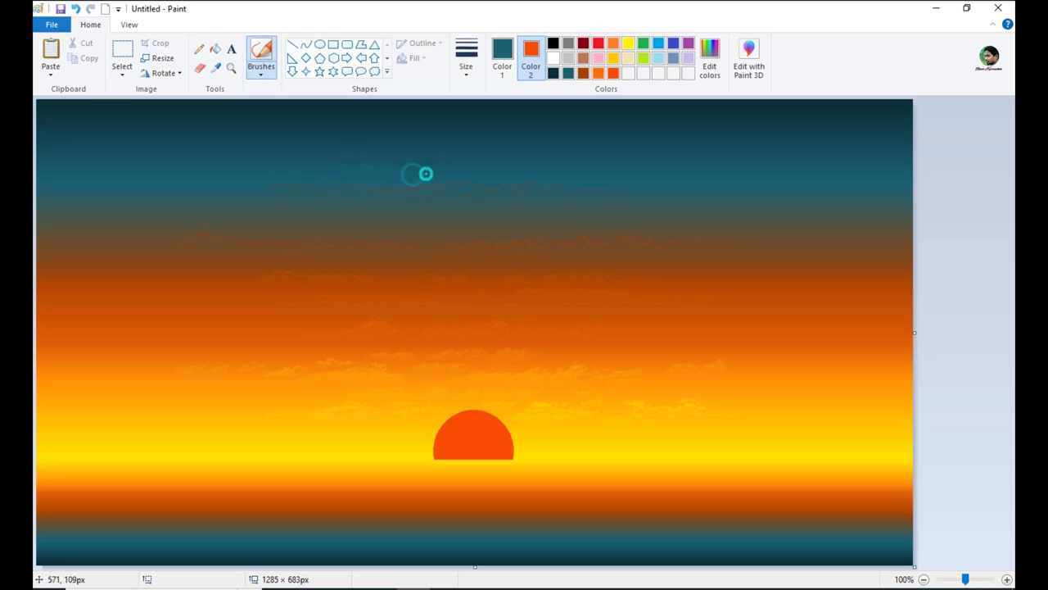
drag(514, 170, 475, 169)
drag(599, 168, 618, 168)
drag(299, 168, 283, 171)
Set both Color 1 and Color 2 to brown and select the Line tool with a chosen stroke width
click(581, 61)
click(502, 59)
click(583, 60)
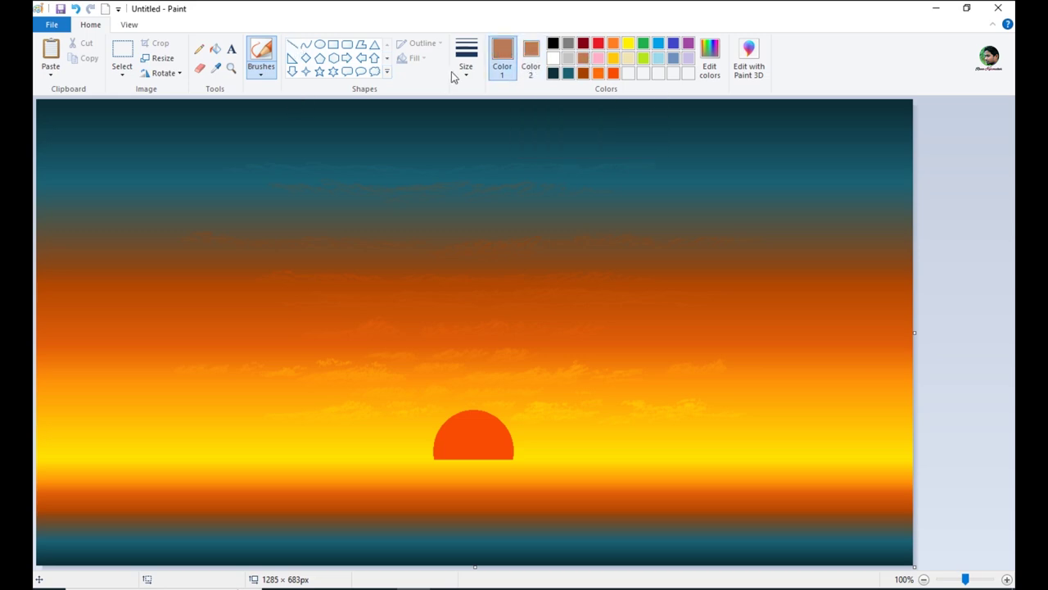
click(466, 65)
click(489, 103)
click(292, 44)
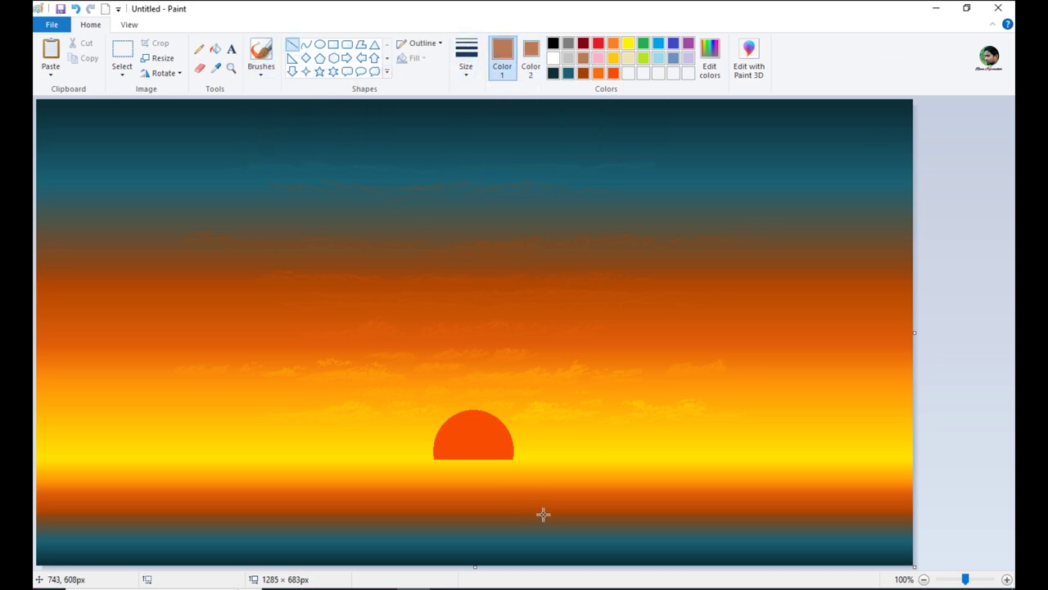
click(466, 64)
Sample the sun's orange-red and brush a horizontal ripple line with small reflection flecks in the water beneath the sun
click(504, 63)
click(217, 68)
click(467, 443)
click(709, 64)
click(397, 391)
drag(437, 460, 448, 461)
click(261, 58)
click(465, 66)
click(467, 106)
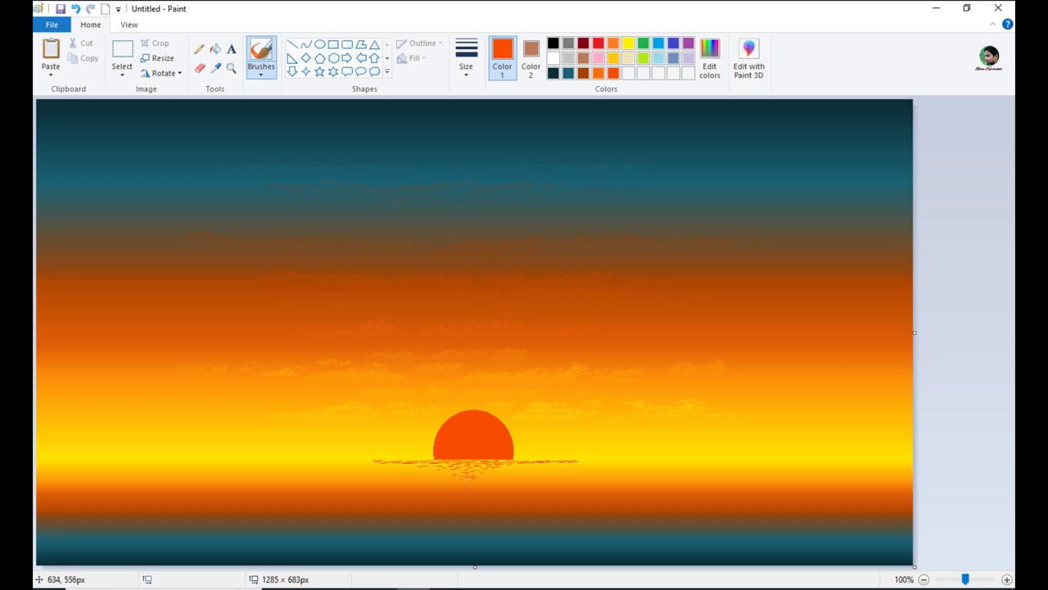
Sample orange tones from the water below the sun and brush them among the reflection ripples
click(216, 69)
click(473, 482)
click(216, 68)
click(458, 469)
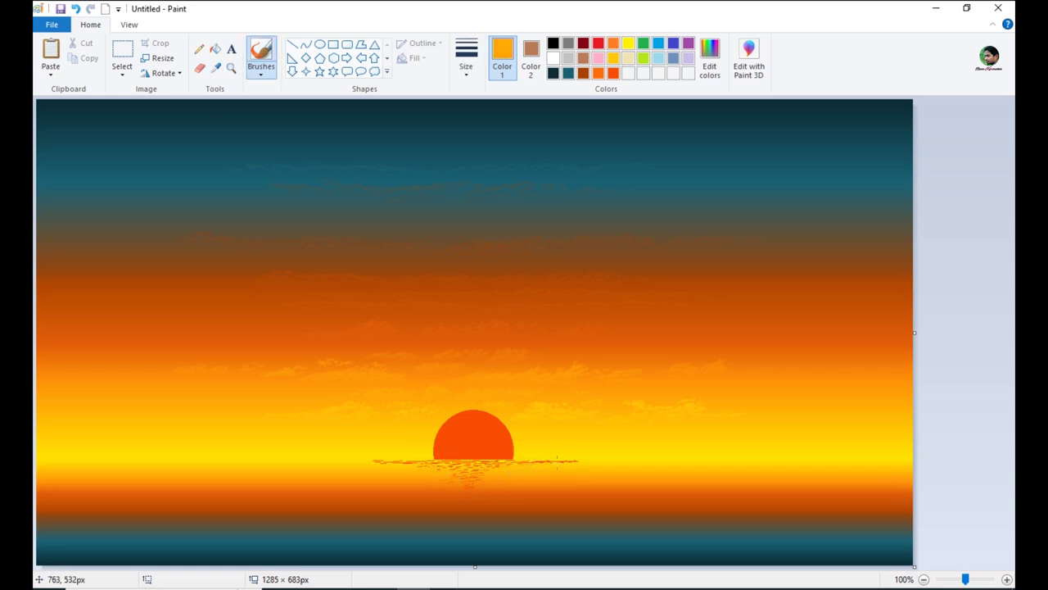
Sample ripple orange and darker orange water tones and brush fine flecks to extend the sun's reflection downward
click(216, 67)
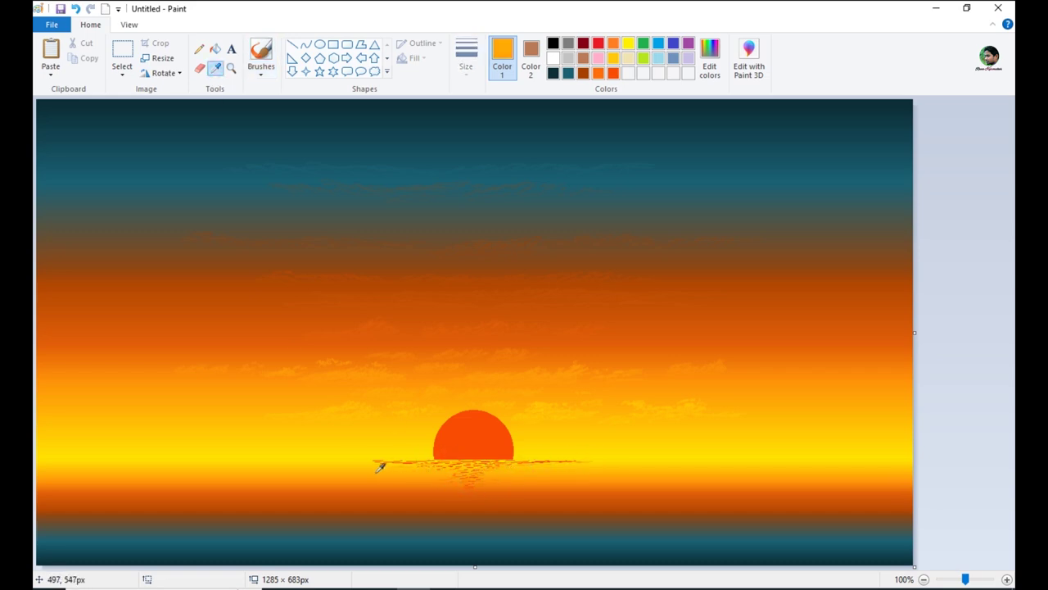
click(383, 465)
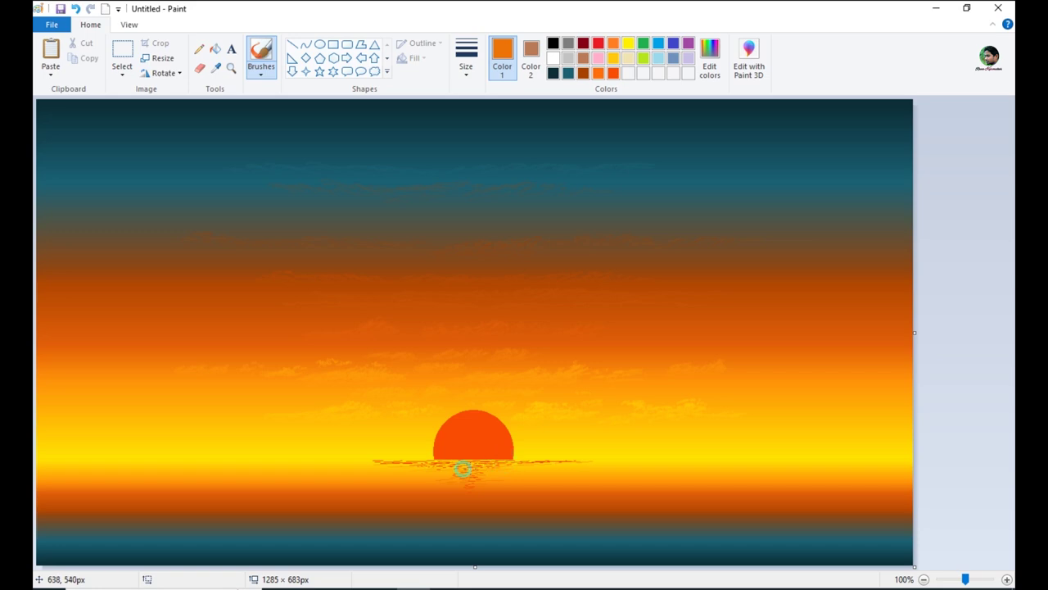
click(216, 68)
click(467, 495)
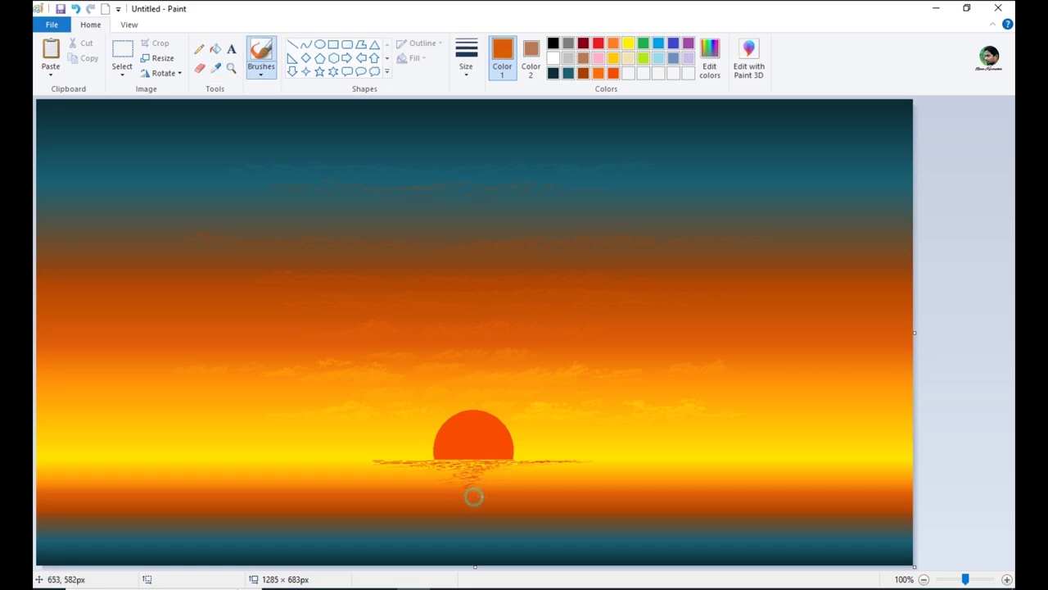
click(216, 68)
click(514, 484)
Draw a brown base line about 449 px long to the canvas's right edge and brush a stepped cliff outline above it
drag(614, 478, 919, 478)
click(248, 63)
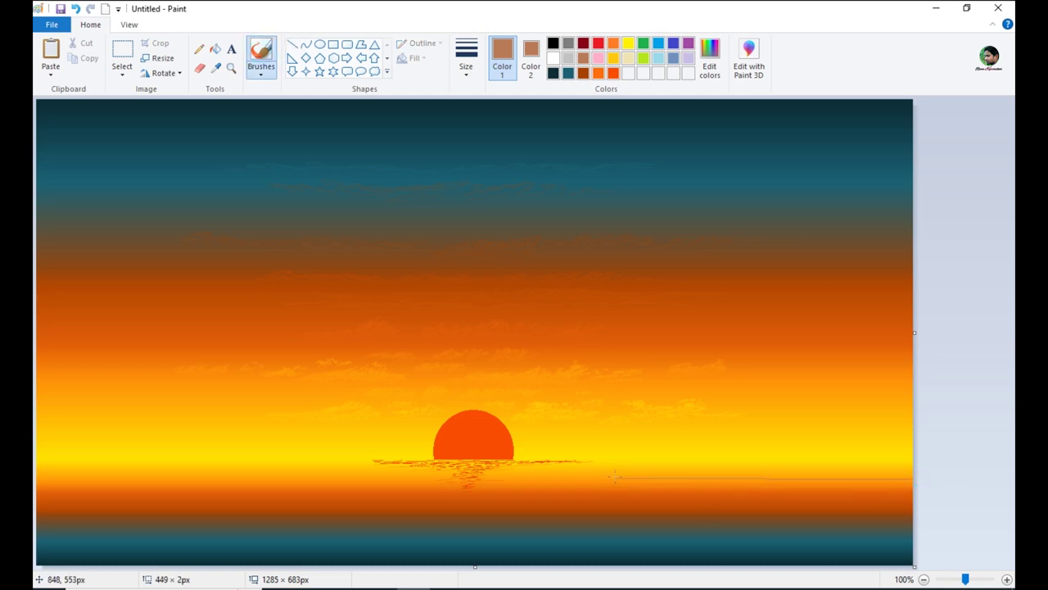
click(468, 74)
click(491, 150)
drag(864, 400, 850, 409)
Darken the brown to Red 117, Green 72, Blue 49 and brush it thickly along the right cliff's outline
click(709, 54)
drag(669, 265, 670, 293)
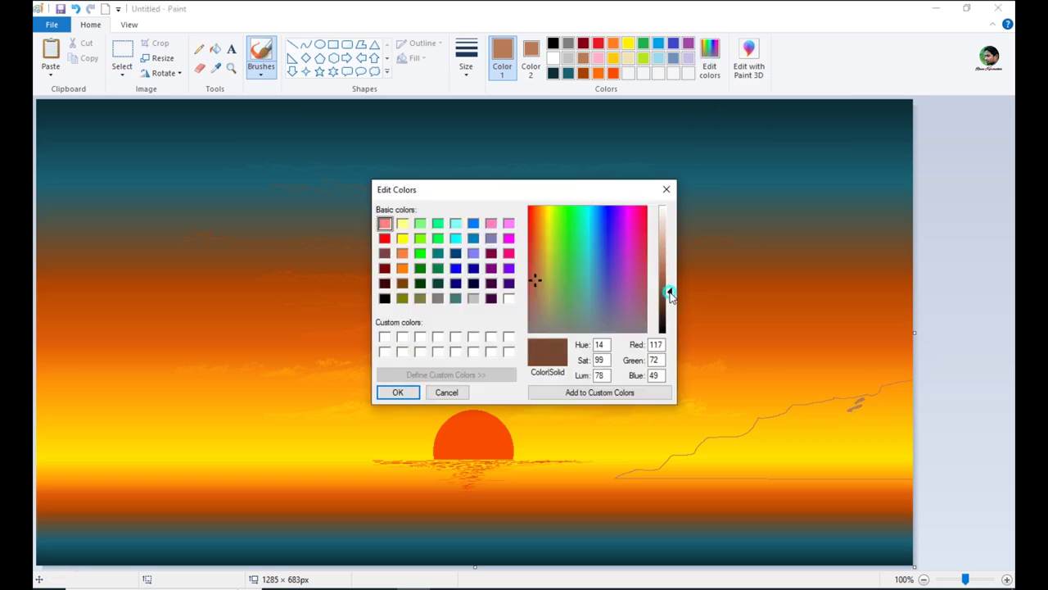
key(Return)
drag(857, 402, 829, 402)
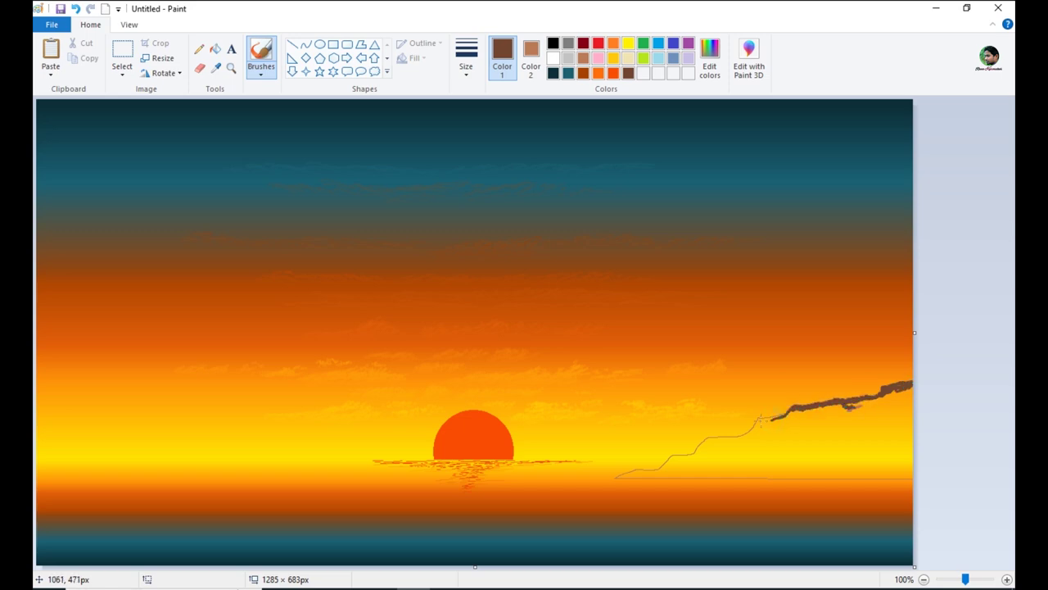
mouse_move(791, 412)
mouse_down()
mouse_move(841, 412)
mouse_move(904, 385)
mouse_move(912, 396)
mouse_move(844, 407)
mouse_move(903, 403)
mouse_move(851, 416)
mouse_move(791, 407)
mouse_move(830, 416)
mouse_up()
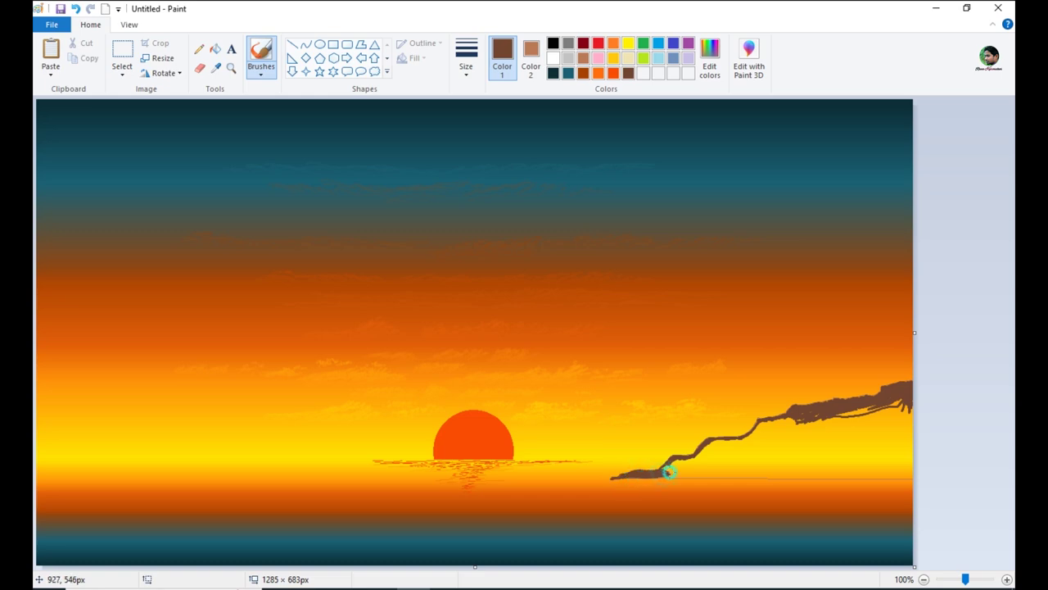
Paint the inside of the right cliff solid brown down to its base line with a larger brush
click(473, 74)
click(491, 181)
drag(787, 432, 790, 436)
mouse_move(709, 449)
mouse_down()
mouse_move(672, 471)
mouse_move(714, 445)
mouse_move(754, 439)
mouse_move(676, 475)
mouse_move(740, 463)
mouse_move(741, 473)
mouse_up()
mouse_move(796, 421)
mouse_down()
mouse_move(746, 437)
mouse_move(811, 419)
mouse_move(910, 451)
mouse_move(862, 425)
mouse_move(818, 419)
mouse_move(774, 440)
mouse_move(912, 421)
mouse_move(898, 451)
mouse_move(856, 433)
mouse_move(739, 468)
mouse_move(859, 464)
mouse_move(732, 473)
mouse_move(906, 472)
mouse_move(840, 472)
mouse_move(865, 473)
mouse_up()
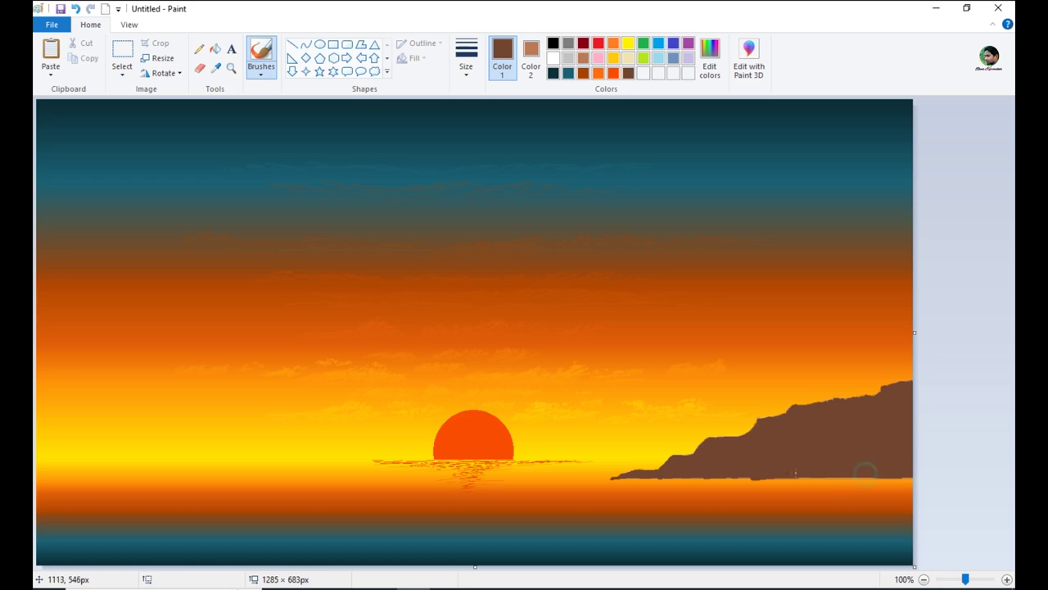
Draw a lower headland below the right cliff with a base line and sloping outline, and paint it solid brown
click(467, 61)
click(475, 108)
click(293, 45)
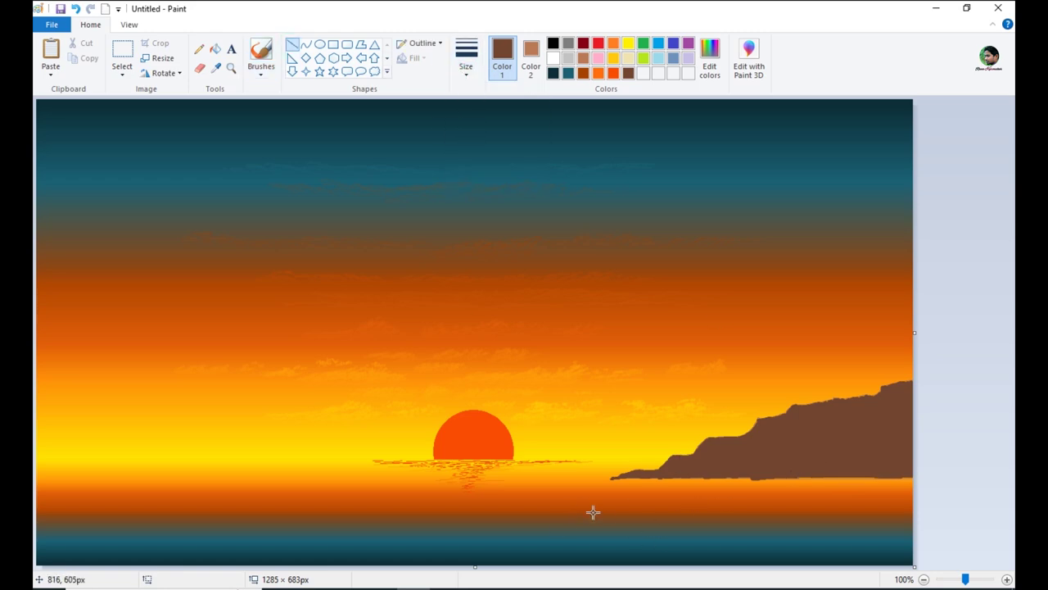
click(261, 57)
drag(596, 507, 734, 470)
click(466, 57)
click(497, 150)
mouse_move(599, 508)
mouse_down()
mouse_move(695, 494)
mouse_move(729, 477)
mouse_move(900, 479)
mouse_move(849, 486)
mouse_up()
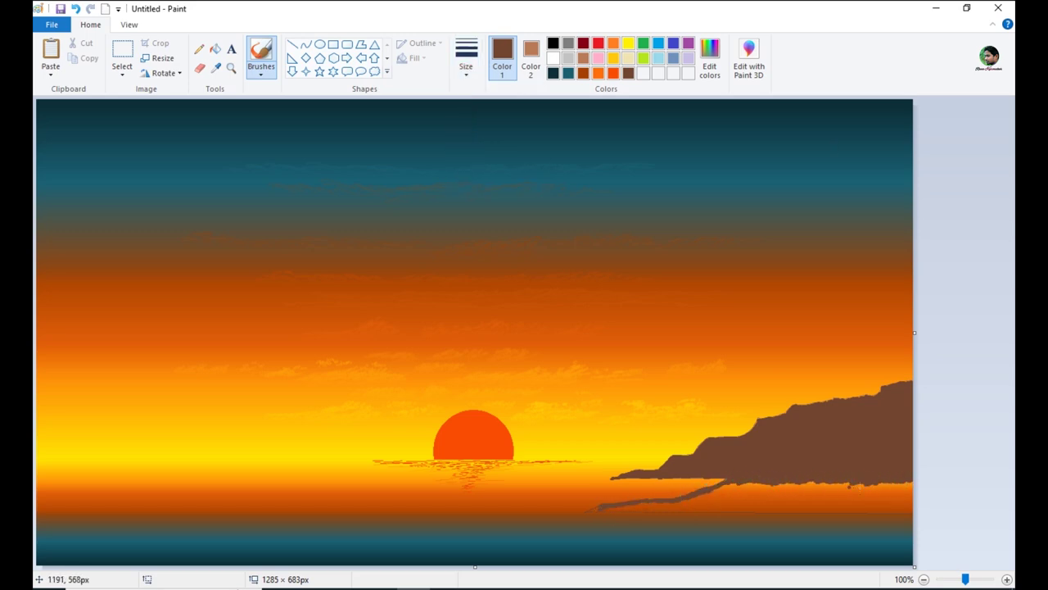
mouse_move(731, 483)
mouse_down()
mouse_move(892, 494)
mouse_move(870, 508)
mouse_move(889, 503)
mouse_move(837, 495)
mouse_move(786, 500)
mouse_move(812, 511)
mouse_move(604, 508)
mouse_move(800, 494)
mouse_up()
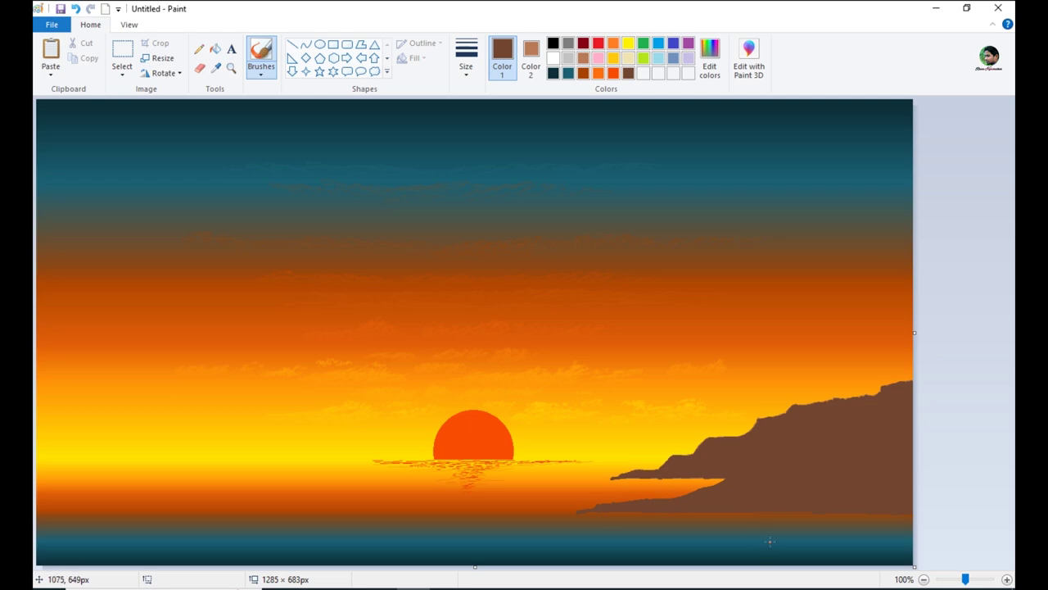
Draw a thin brown base line about 440 px long from the water to the canvas's left edge
click(466, 65)
click(470, 99)
click(292, 44)
click(466, 67)
click(459, 99)
drag(333, 480, 35, 480)
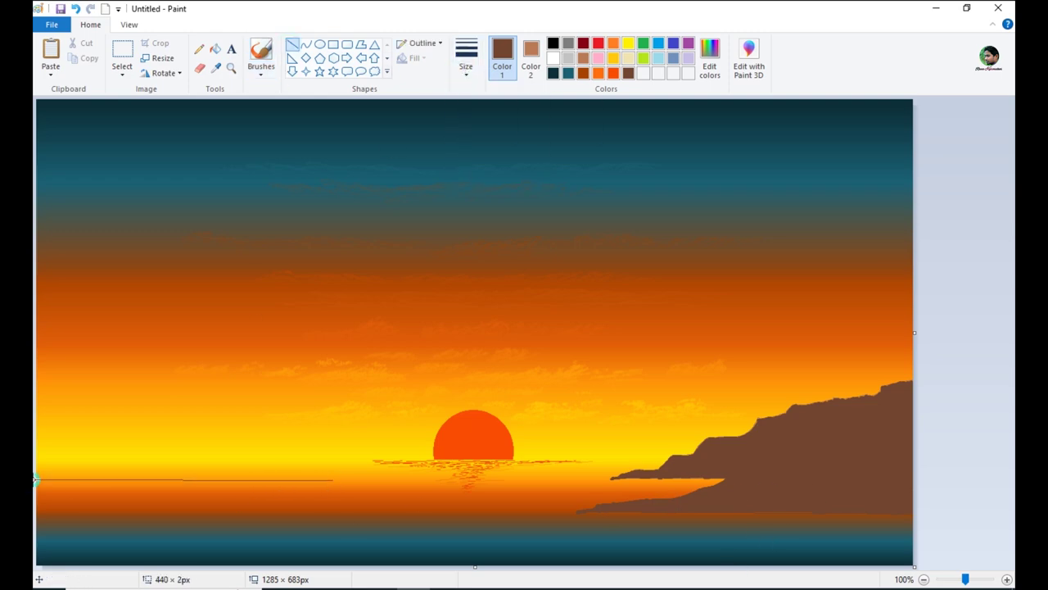
Brush a stepped cliff outline above the left base line and paint the cliff solid brown
click(262, 58)
click(466, 65)
click(492, 114)
mouse_move(334, 478)
mouse_down()
mouse_move(36, 344)
mouse_move(51, 360)
mouse_move(47, 402)
mouse_move(73, 404)
mouse_move(42, 426)
mouse_move(107, 381)
mouse_move(137, 384)
mouse_move(96, 389)
mouse_up()
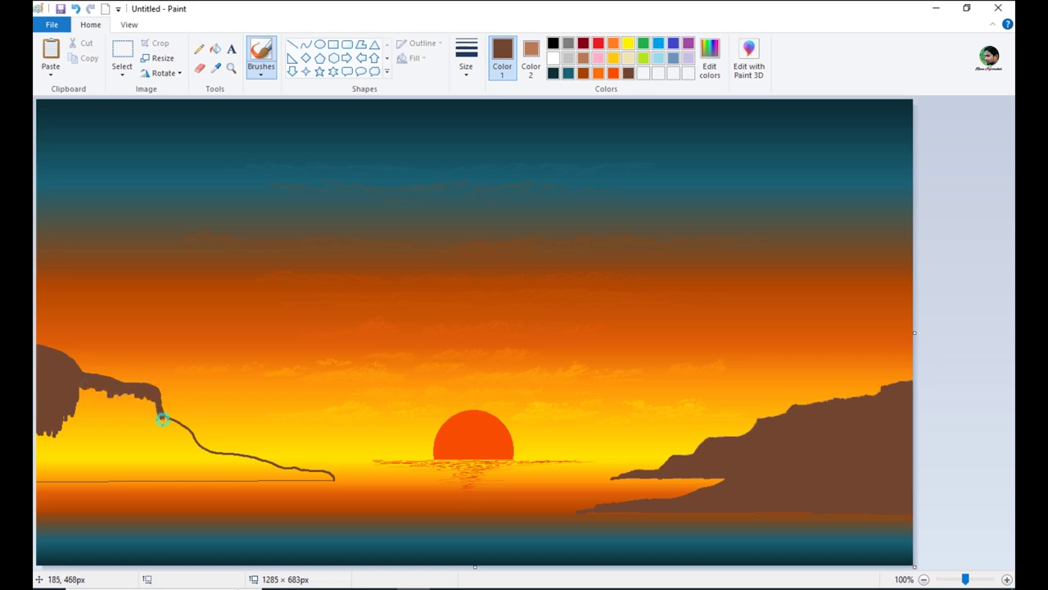
mouse_move(201, 449)
mouse_down()
mouse_move(248, 456)
mouse_move(195, 443)
mouse_up()
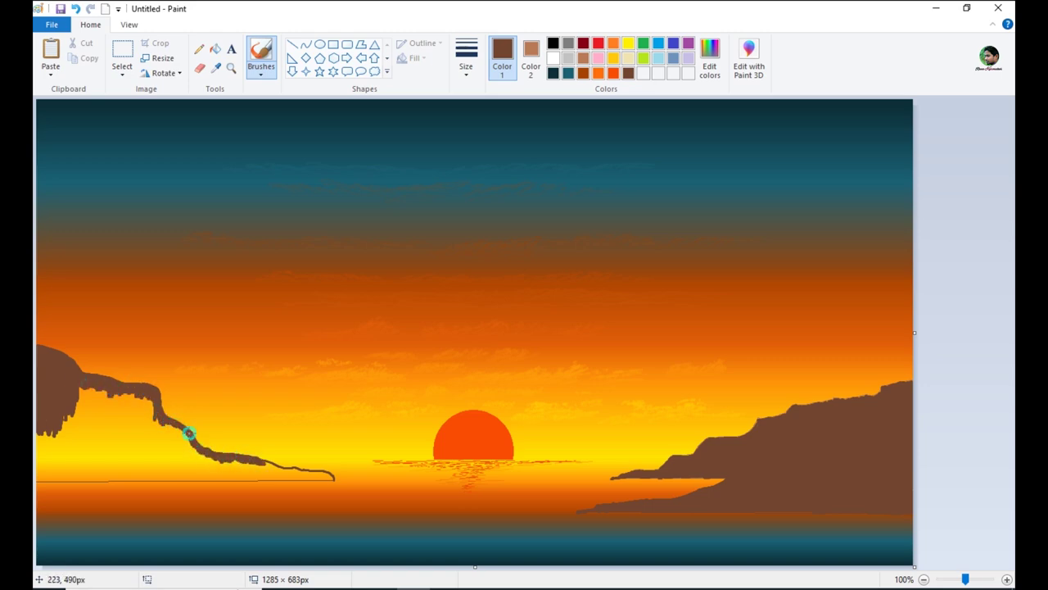
drag(289, 472, 323, 474)
mouse_move(102, 392)
mouse_down()
mouse_move(37, 444)
mouse_move(98, 430)
mouse_move(145, 401)
mouse_move(135, 393)
mouse_move(188, 440)
mouse_move(128, 456)
mouse_move(52, 452)
mouse_move(206, 459)
mouse_move(278, 478)
mouse_move(188, 457)
mouse_move(45, 468)
mouse_move(316, 475)
mouse_move(135, 477)
mouse_up()
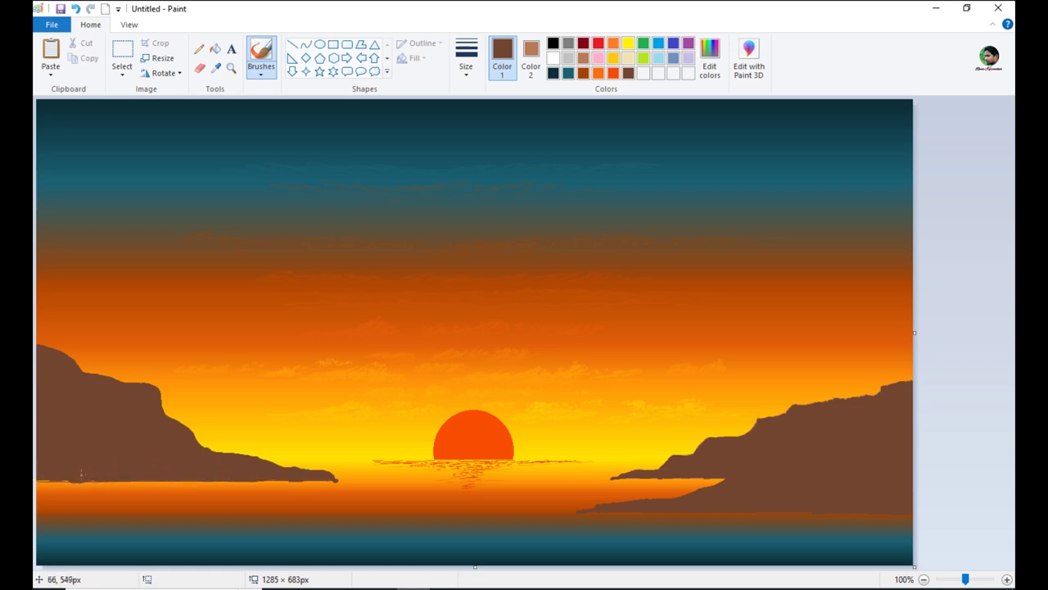
Add a narrow ledge just below the left cliff with a straight brown base line and fill the gap above it
click(292, 45)
click(463, 72)
click(482, 123)
drag(282, 489, 36, 489)
click(261, 50)
click(464, 72)
click(483, 130)
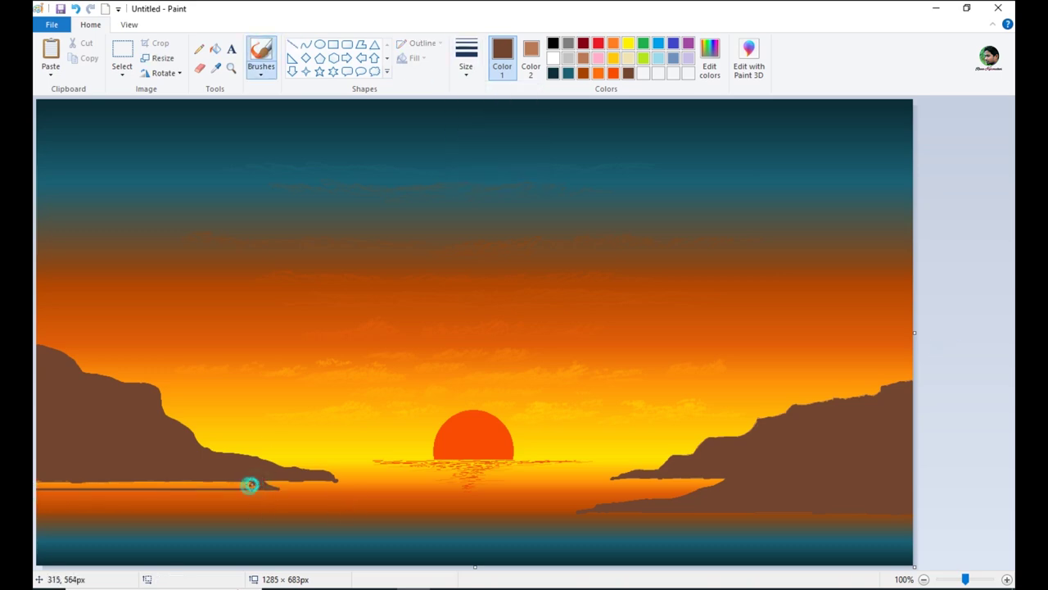
click(466, 62)
click(480, 154)
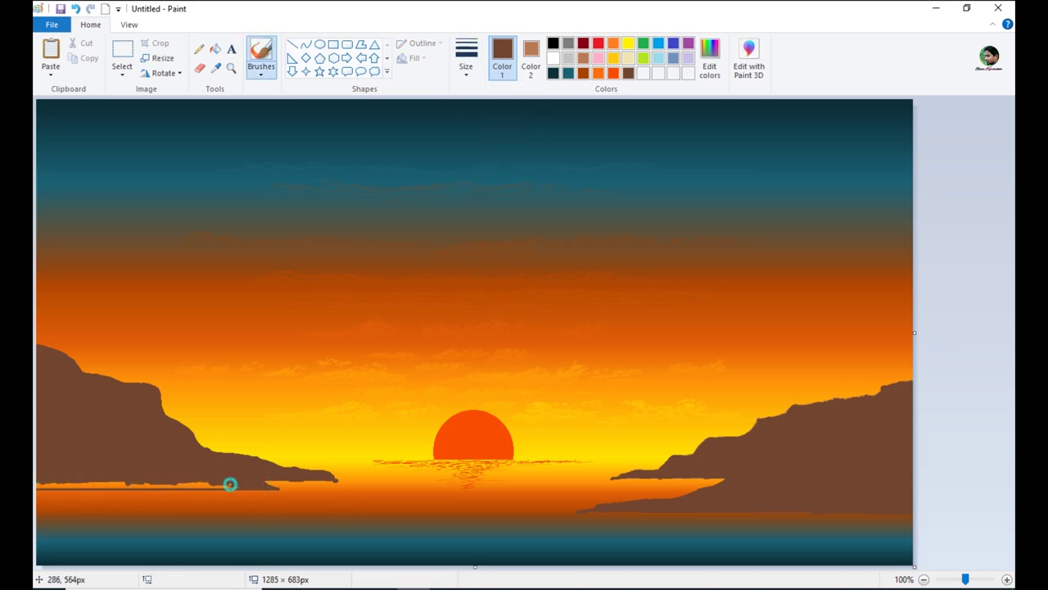
mouse_move(233, 484)
mouse_down()
mouse_move(52, 485)
mouse_move(63, 485)
mouse_up()
Extend the left shore downward with another brown ledge that tapers to a point in the water
click(466, 61)
click(468, 106)
drag(293, 503, 36, 504)
mouse_move(289, 509)
mouse_down()
mouse_move(221, 491)
mouse_move(282, 500)
mouse_move(37, 490)
mouse_move(121, 501)
mouse_move(37, 496)
mouse_move(99, 503)
mouse_move(41, 499)
mouse_up()
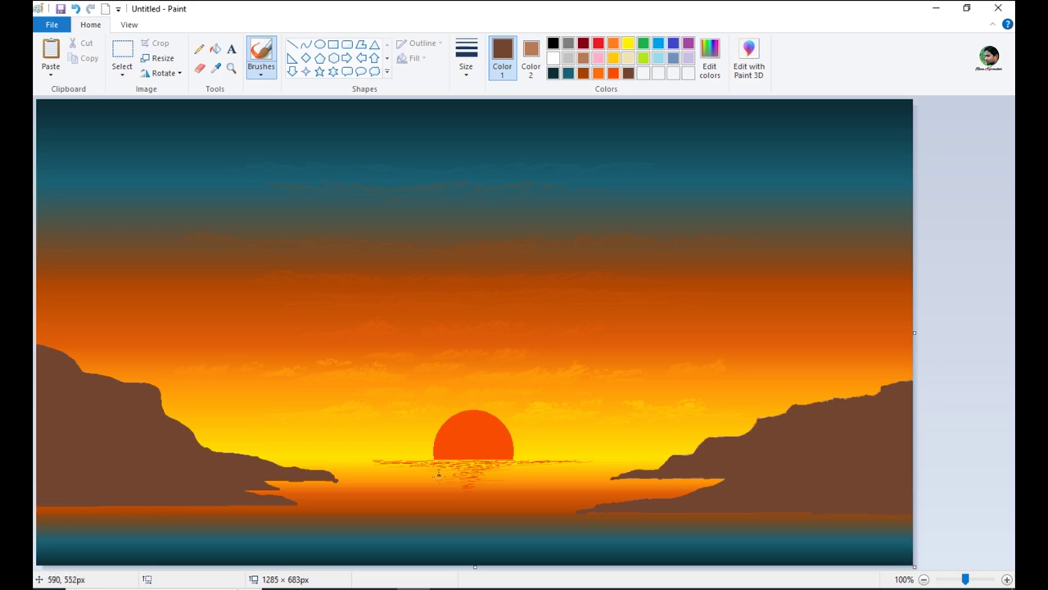
Draw a brown line about 469 px long under the left shore, fill above it, and extend the land to the canvas bottom
click(292, 44)
drag(354, 533, 33, 531)
click(261, 51)
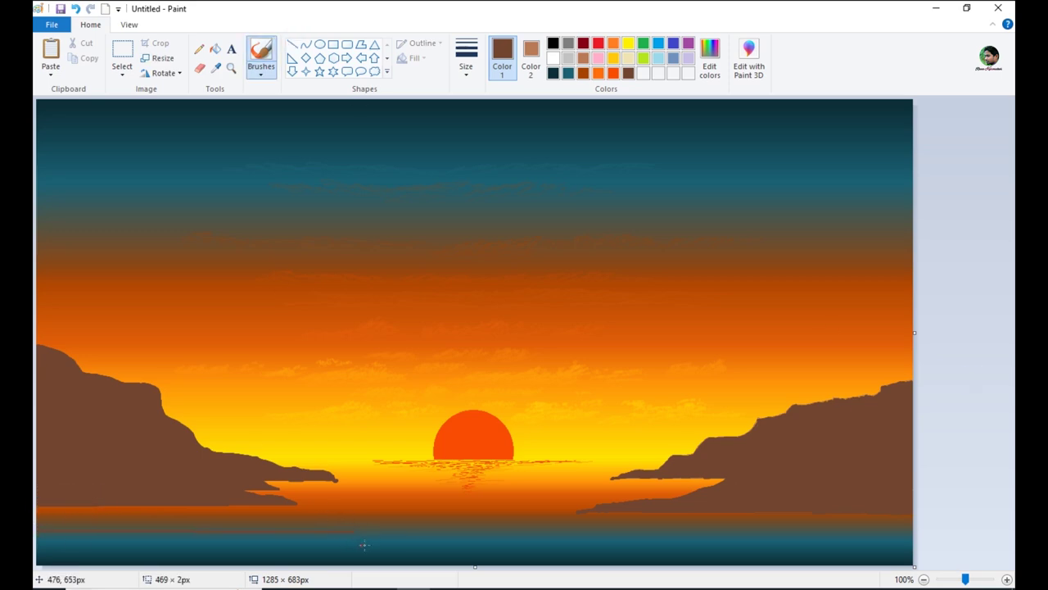
drag(232, 501, 38, 516)
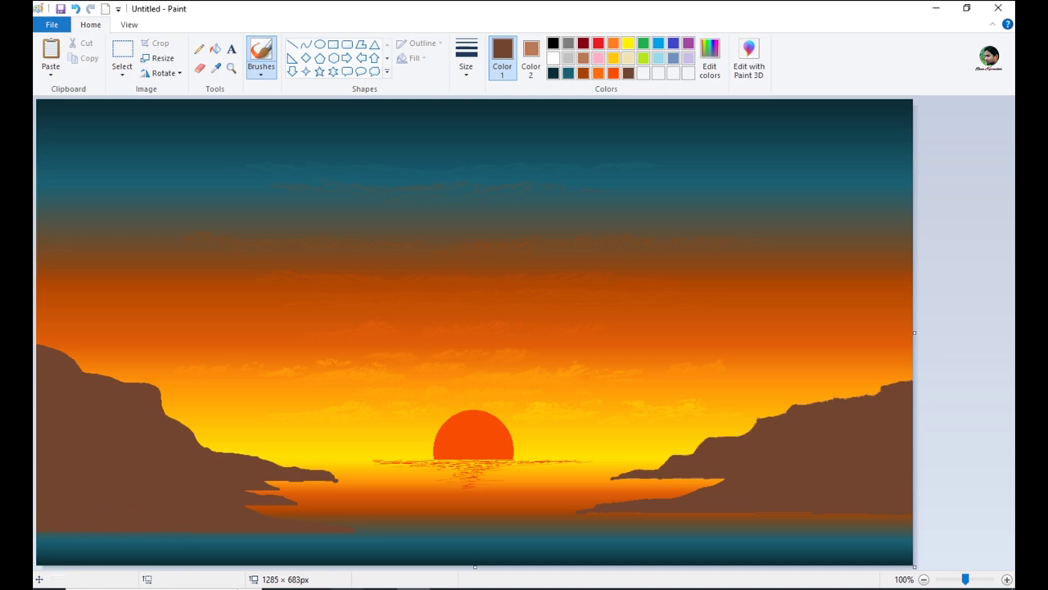
mouse_move(428, 559)
mouse_down()
mouse_move(341, 543)
mouse_move(302, 549)
mouse_move(296, 533)
mouse_move(112, 532)
mouse_move(47, 545)
mouse_move(67, 524)
mouse_move(49, 556)
mouse_move(164, 549)
mouse_move(145, 562)
mouse_move(263, 541)
mouse_move(182, 566)
mouse_move(312, 557)
mouse_move(316, 540)
mouse_move(231, 564)
mouse_move(423, 562)
mouse_up()
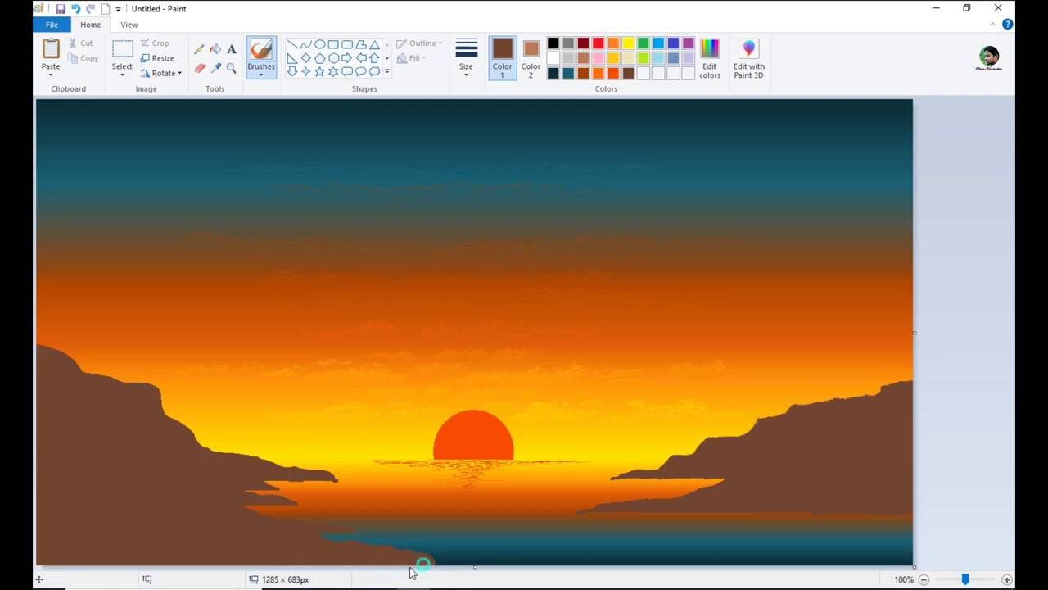
Draw a brown base line about 126 px wide in the lower central water and paint a rounded rock on it
click(292, 44)
click(466, 59)
click(496, 180)
drag(510, 546, 592, 545)
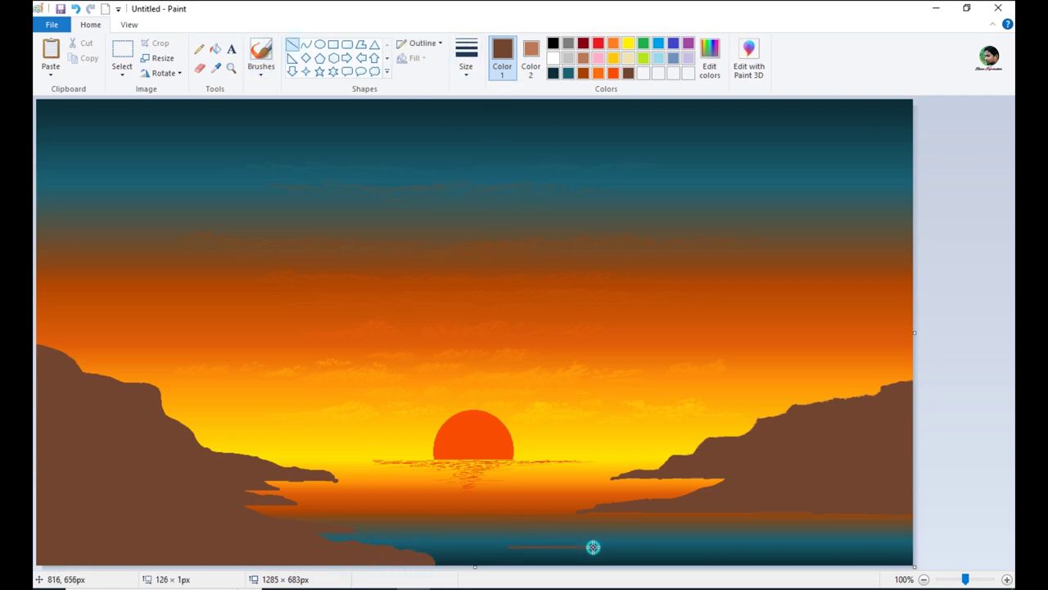
click(261, 58)
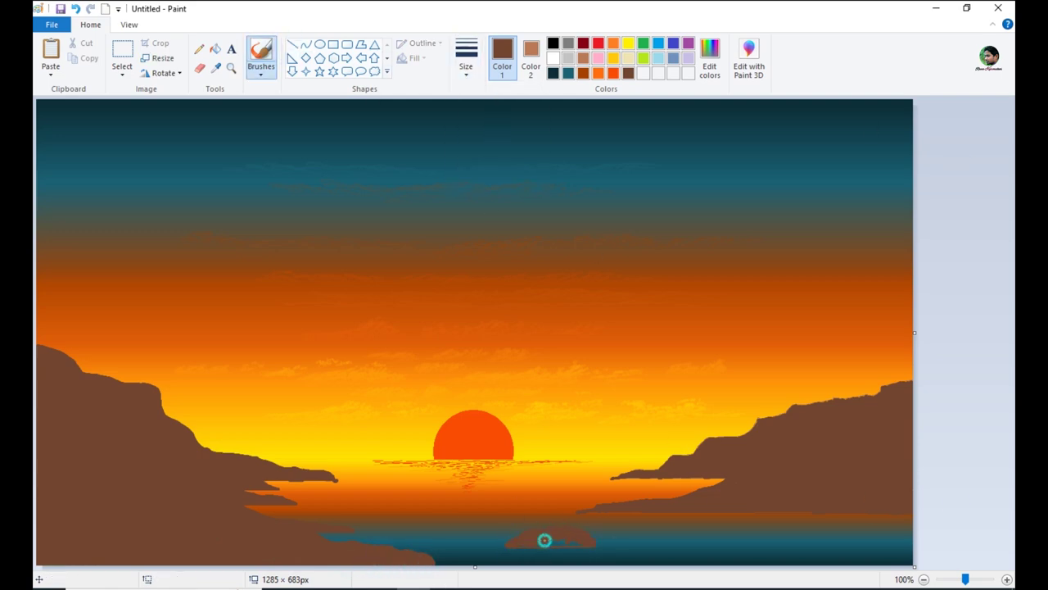
Paint a small rock beside the left headland's tip and another beside the lower right headland's tip
click(292, 45)
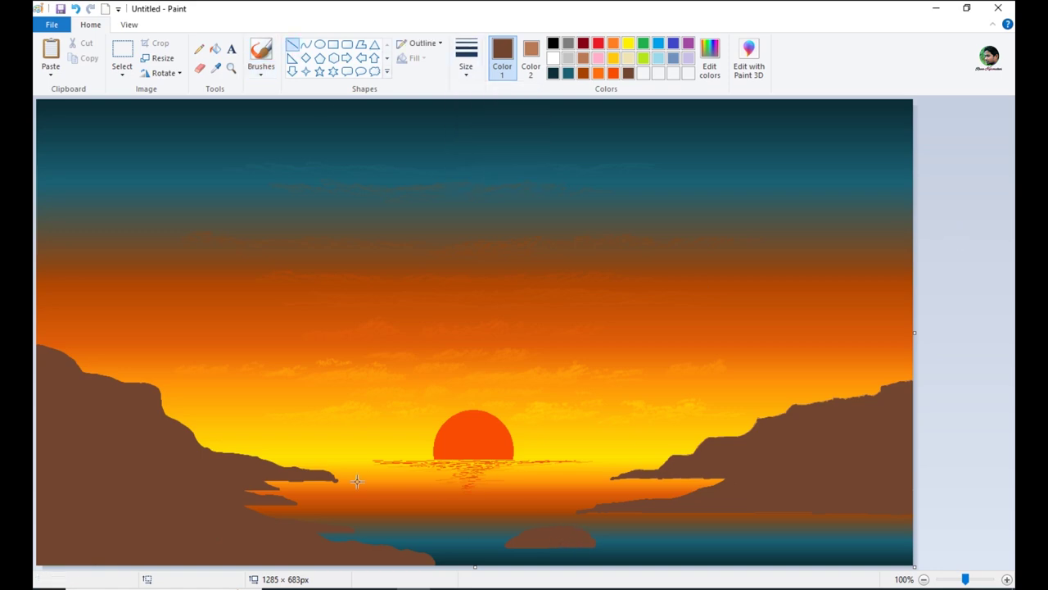
click(261, 57)
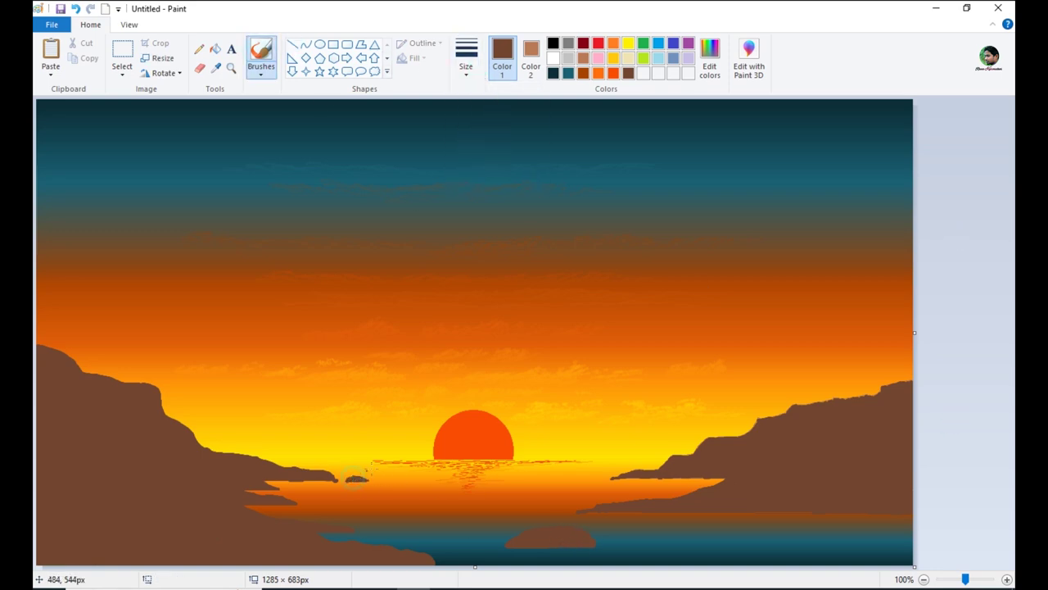
drag(354, 477, 355, 480)
click(292, 44)
drag(565, 514, 546, 515)
click(261, 57)
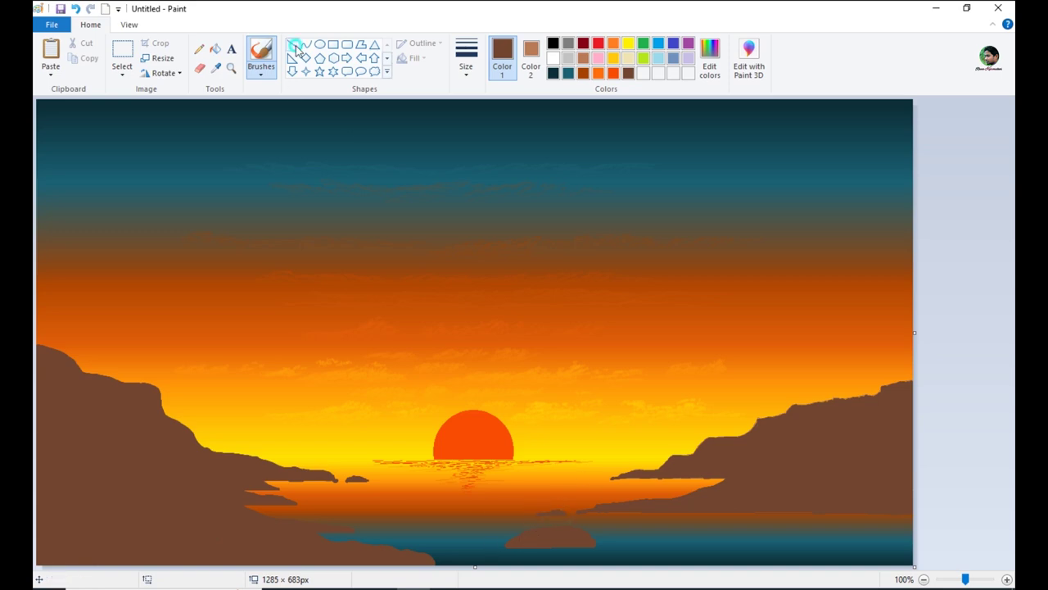
Paint two more rocks in the water off the left shore and a tiny one off the right cliff's tip
mouse_move(318, 497)
mouse_down()
mouse_move(354, 503)
mouse_move(322, 501)
mouse_move(399, 489)
mouse_up()
click(292, 45)
click(261, 56)
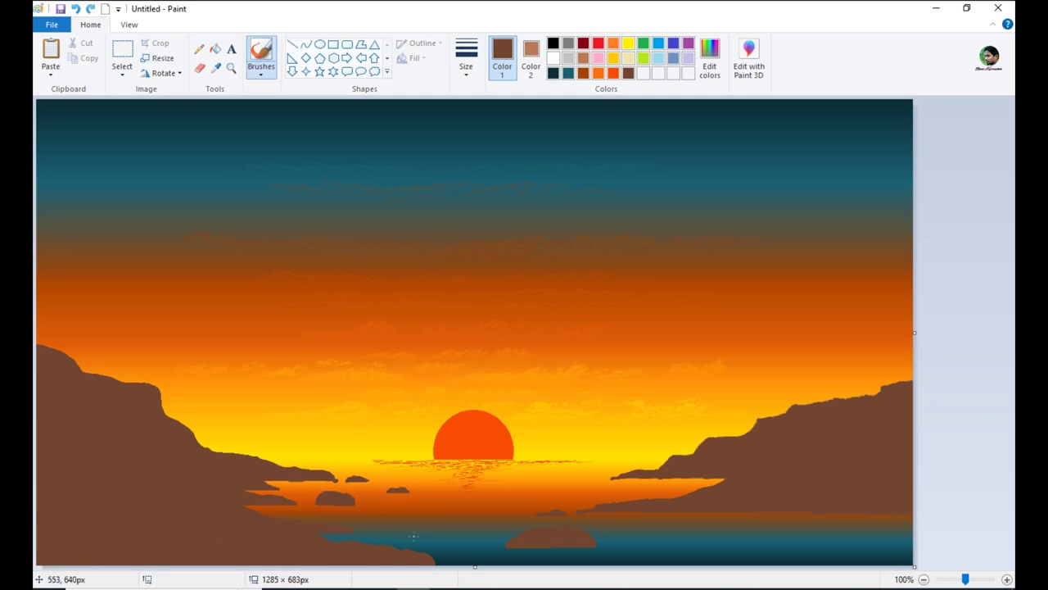
drag(611, 478, 591, 478)
Mix a darker brown and fill the left land, its nearby rocks and the two central rocks with it
click(710, 58)
drag(671, 294, 667, 309)
click(399, 392)
click(216, 49)
click(137, 454)
click(341, 496)
click(358, 478)
click(398, 489)
click(551, 537)
click(554, 512)
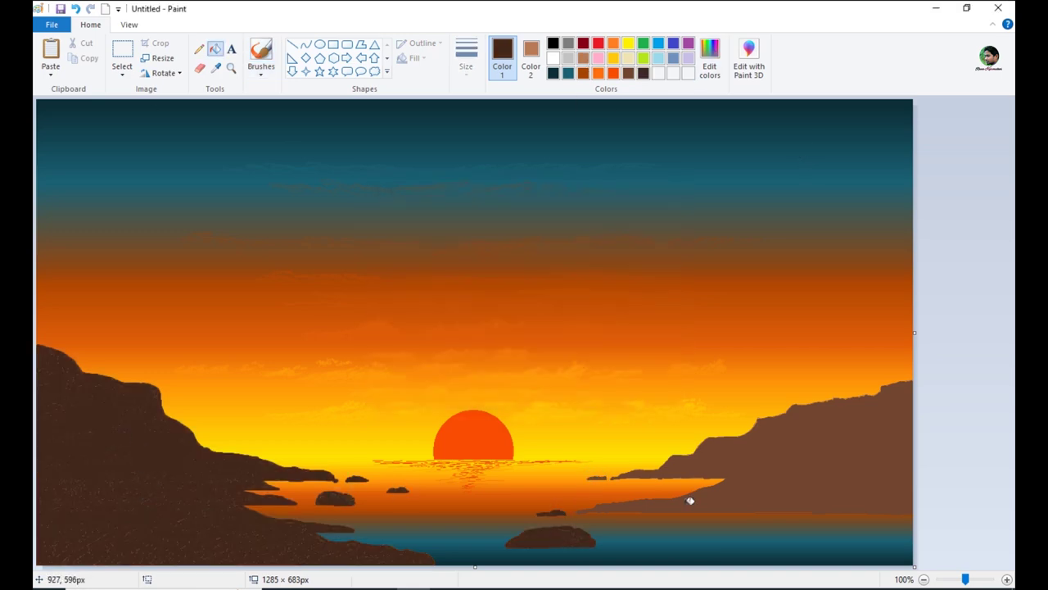
Fill the right cliff and its small rock with dark brown, and brush over the leftover speckles in the cliff
click(691, 496)
click(604, 476)
click(261, 58)
click(466, 57)
click(496, 175)
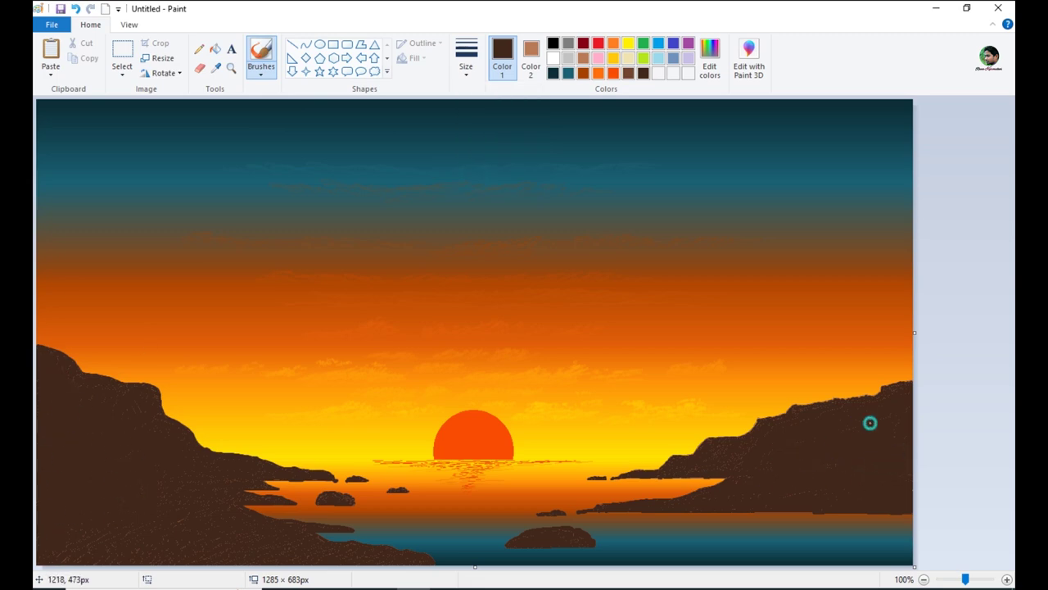
Draw a dark brown base line to the right edge below the right headland and paint a foreground ledge above it
click(293, 44)
click(466, 57)
click(497, 121)
drag(624, 545, 913, 546)
click(264, 53)
click(466, 59)
click(496, 146)
mouse_move(622, 545)
mouse_down()
mouse_move(775, 504)
mouse_move(844, 515)
mouse_move(636, 533)
mouse_move(640, 542)
mouse_move(744, 521)
mouse_move(915, 519)
mouse_move(906, 536)
mouse_move(732, 541)
mouse_move(755, 540)
mouse_up()
Brush dark brown over the leftover speckles in the small rocks and the left cliff
click(466, 62)
click(484, 129)
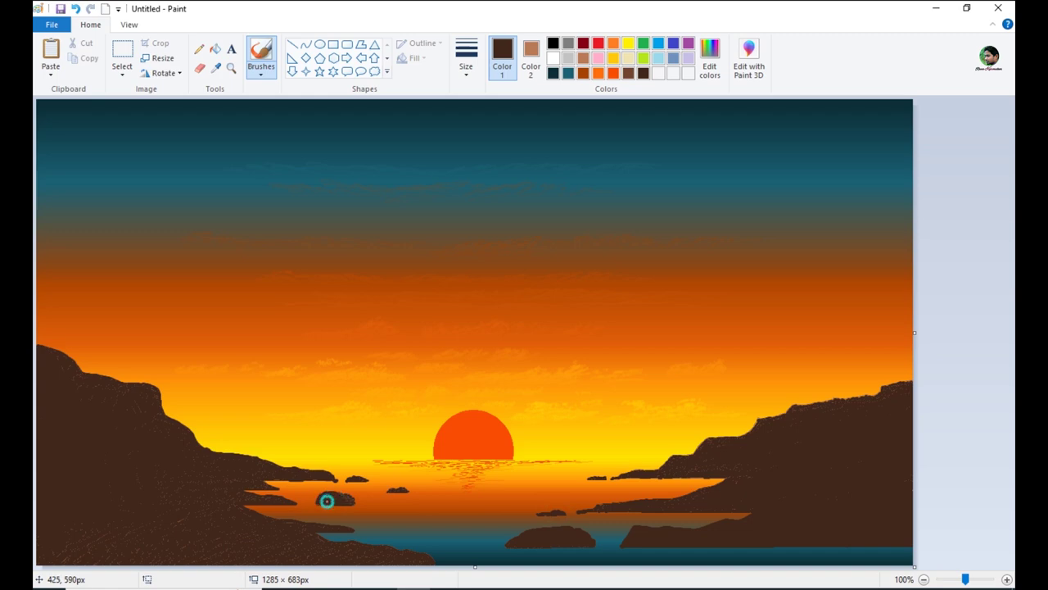
click(466, 61)
click(484, 156)
Choose the light brown palette color and a thinner brush size, and paint highlights along the right cliff's upper ridge
click(710, 62)
click(672, 186)
click(583, 60)
click(467, 64)
click(485, 99)
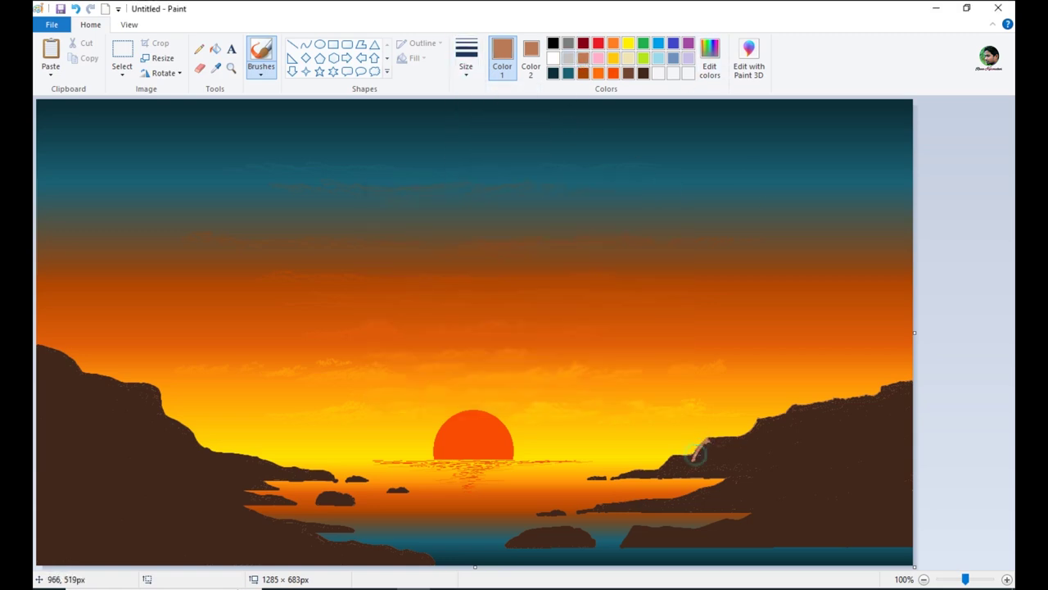
drag(656, 472, 680, 455)
mouse_move(757, 424)
mouse_down()
mouse_move(783, 415)
mouse_move(776, 428)
mouse_move(821, 404)
mouse_up()
Mix a slightly darker shade of the light brown and brush thin crack lines below the right cliff's crest
click(710, 61)
drag(667, 263, 668, 274)
click(398, 395)
drag(824, 403, 814, 420)
mouse_move(868, 398)
mouse_down()
mouse_move(838, 399)
mouse_move(877, 411)
mouse_move(842, 409)
mouse_up()
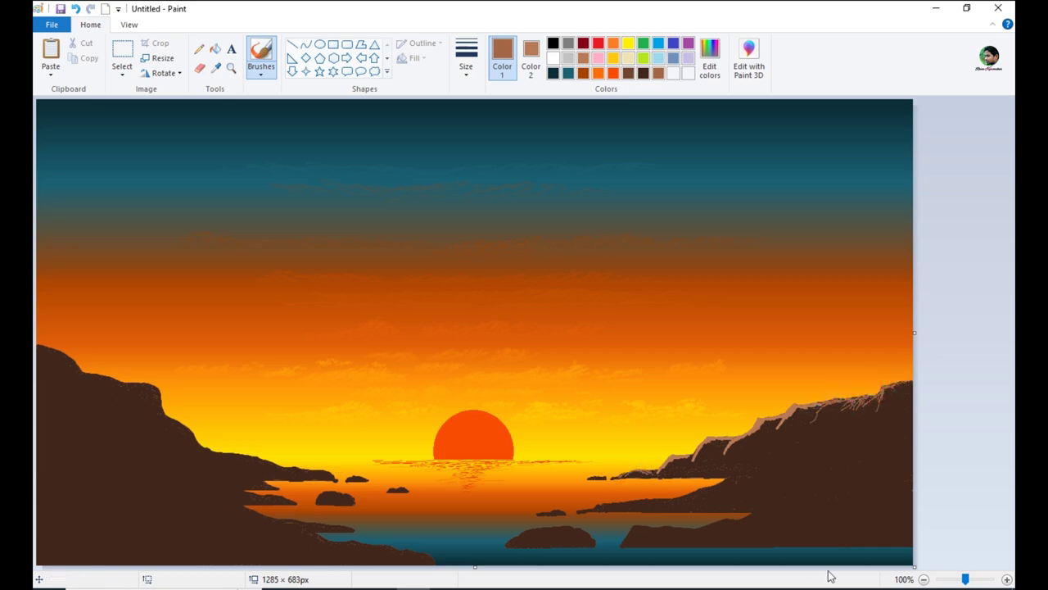
Brush light brown ridge lines and hatching over the right cliff's middle slope, its foreground ledge and the rocks in the water
mouse_move(770, 451)
mouse_down()
mouse_move(669, 502)
mouse_move(600, 504)
mouse_move(778, 450)
mouse_move(890, 431)
mouse_move(754, 465)
mouse_move(776, 455)
mouse_move(751, 472)
mouse_move(791, 504)
mouse_move(816, 456)
mouse_move(788, 469)
mouse_move(758, 429)
mouse_move(773, 434)
mouse_move(775, 465)
mouse_move(811, 473)
mouse_up()
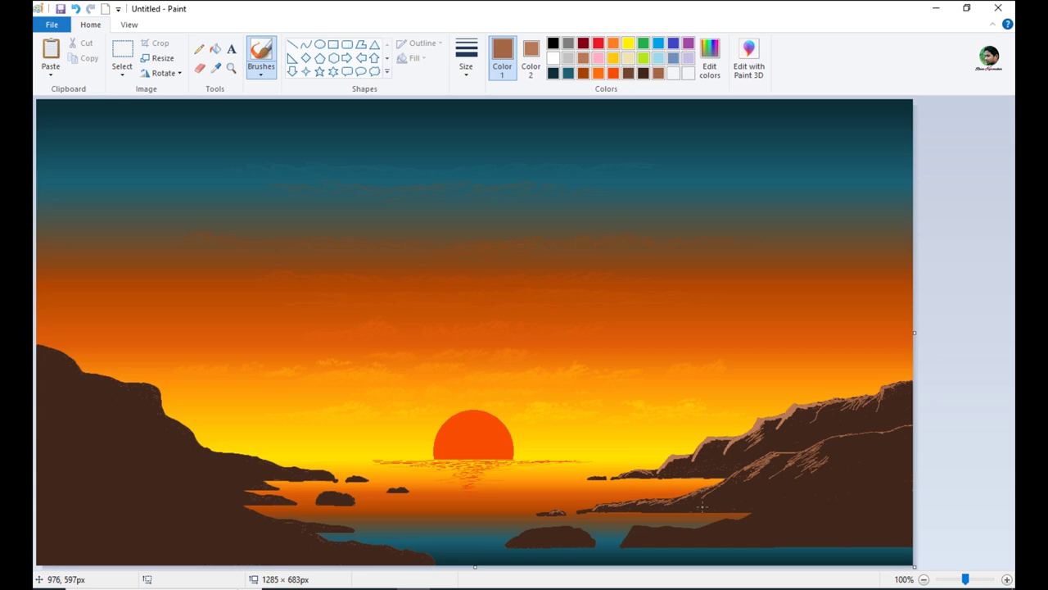
click(896, 432)
click(866, 434)
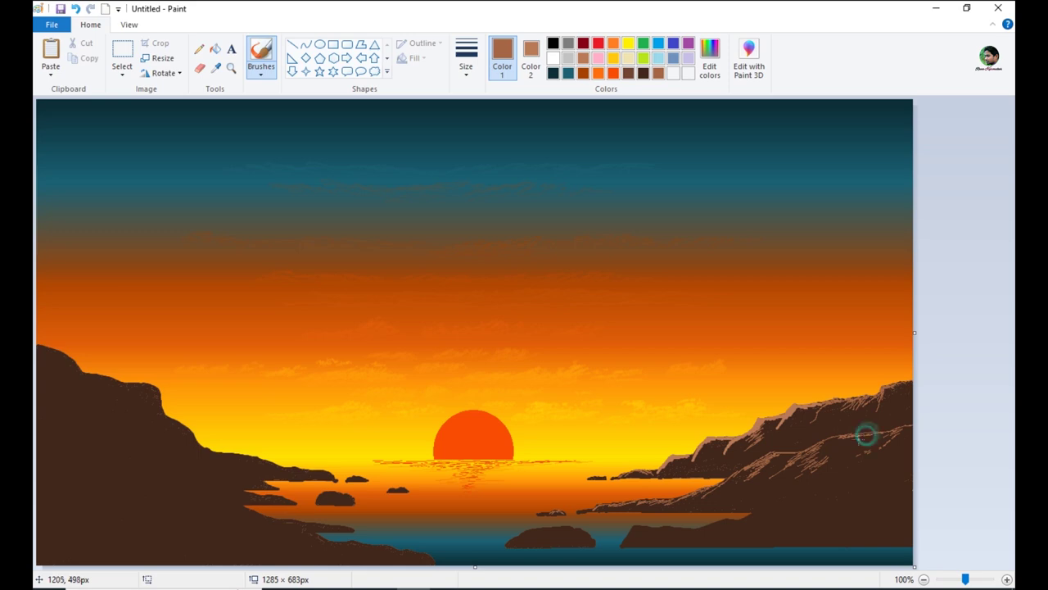
mouse_move(750, 514)
mouse_down()
mouse_move(807, 490)
mouse_move(917, 467)
mouse_up()
drag(852, 484, 768, 511)
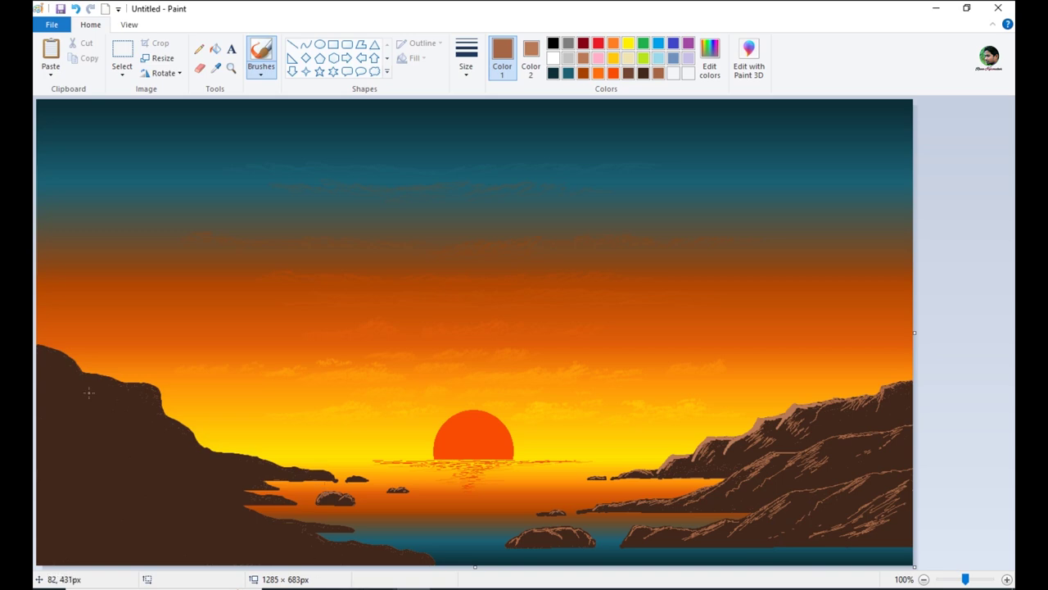
Brush light brown contour lines and short texture strokes over the upper and middle slopes of the left cliff
mouse_move(65, 354)
mouse_down()
mouse_move(96, 390)
mouse_move(67, 360)
mouse_move(38, 353)
mouse_move(129, 394)
mouse_move(91, 374)
mouse_move(146, 386)
mouse_move(174, 435)
mouse_move(120, 390)
mouse_move(207, 455)
mouse_move(140, 394)
mouse_move(256, 458)
mouse_move(312, 474)
mouse_move(254, 459)
mouse_move(264, 471)
mouse_move(361, 479)
mouse_move(178, 463)
mouse_move(137, 429)
mouse_move(54, 399)
mouse_move(86, 429)
mouse_up()
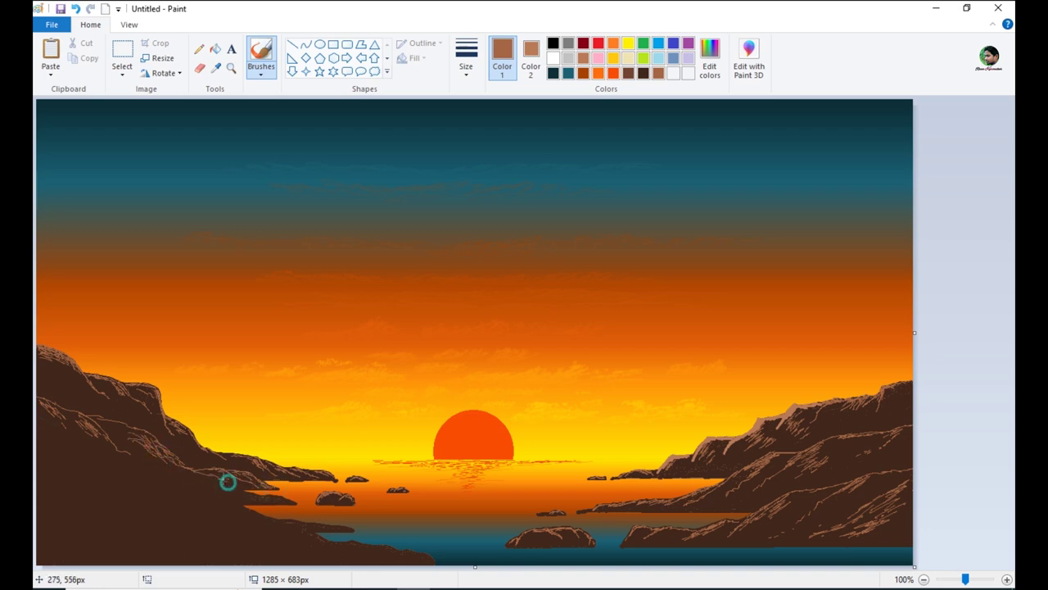
drag(172, 475, 131, 466)
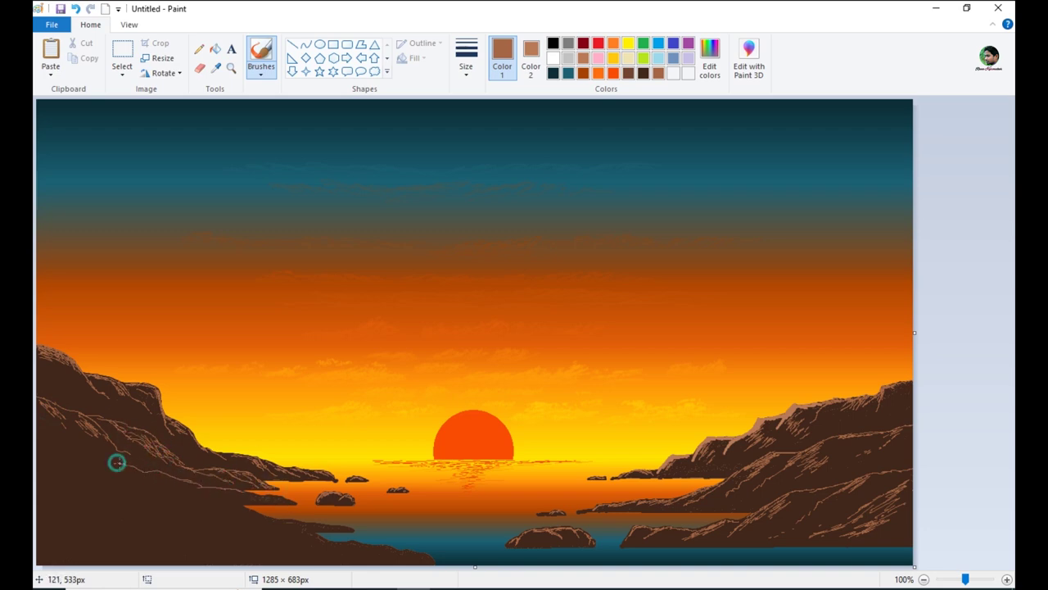
drag(45, 435, 65, 452)
drag(71, 452, 118, 482)
drag(143, 470, 167, 488)
mouse_move(204, 489)
mouse_down()
mouse_move(285, 500)
mouse_move(148, 480)
mouse_up()
click(198, 488)
drag(123, 469, 133, 477)
drag(100, 467, 99, 469)
drag(46, 450, 56, 443)
Brush light brown contour lines and hatching over the left cliff's lower slopes down to the bottom shoreline
mouse_move(244, 503)
mouse_down()
mouse_move(36, 462)
mouse_move(54, 480)
mouse_move(143, 507)
mouse_move(240, 505)
mouse_move(258, 518)
mouse_move(338, 526)
mouse_up()
drag(305, 525, 300, 528)
drag(244, 510, 239, 512)
drag(196, 503, 171, 499)
mouse_move(223, 501)
mouse_down()
mouse_move(123, 501)
mouse_move(40, 467)
mouse_up()
mouse_move(305, 529)
mouse_down()
mouse_move(218, 527)
mouse_move(53, 496)
mouse_move(169, 565)
mouse_move(280, 530)
mouse_up()
mouse_move(121, 540)
mouse_down()
mouse_move(126, 524)
mouse_move(189, 559)
mouse_move(202, 527)
mouse_move(262, 554)
mouse_move(356, 543)
mouse_move(433, 564)
mouse_up()
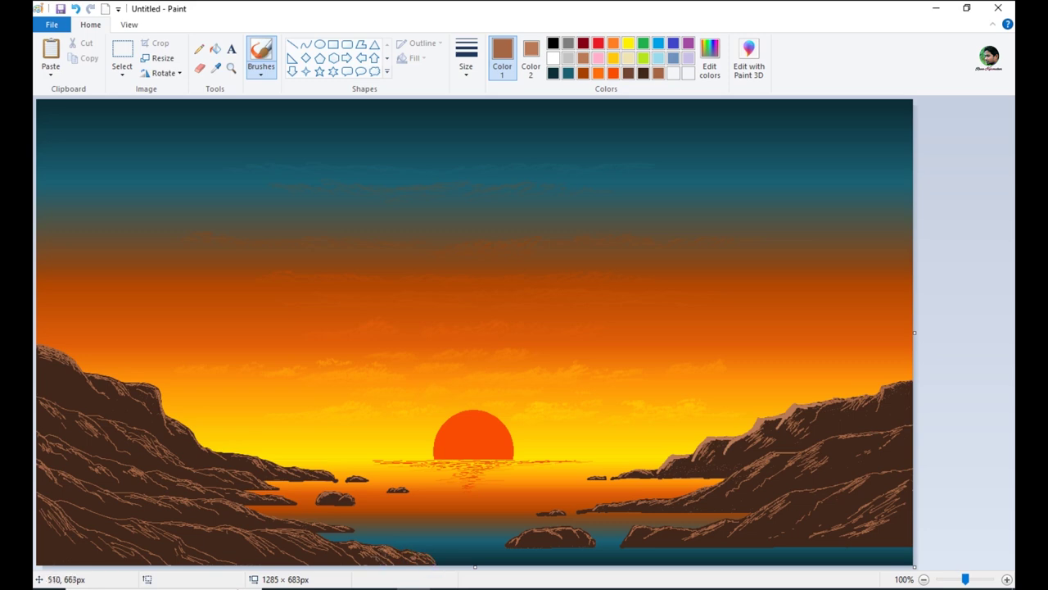
Sample the dark teal water, darken it to near black and brush ripples in the water below the right foreground ledge
click(216, 68)
click(590, 558)
click(710, 59)
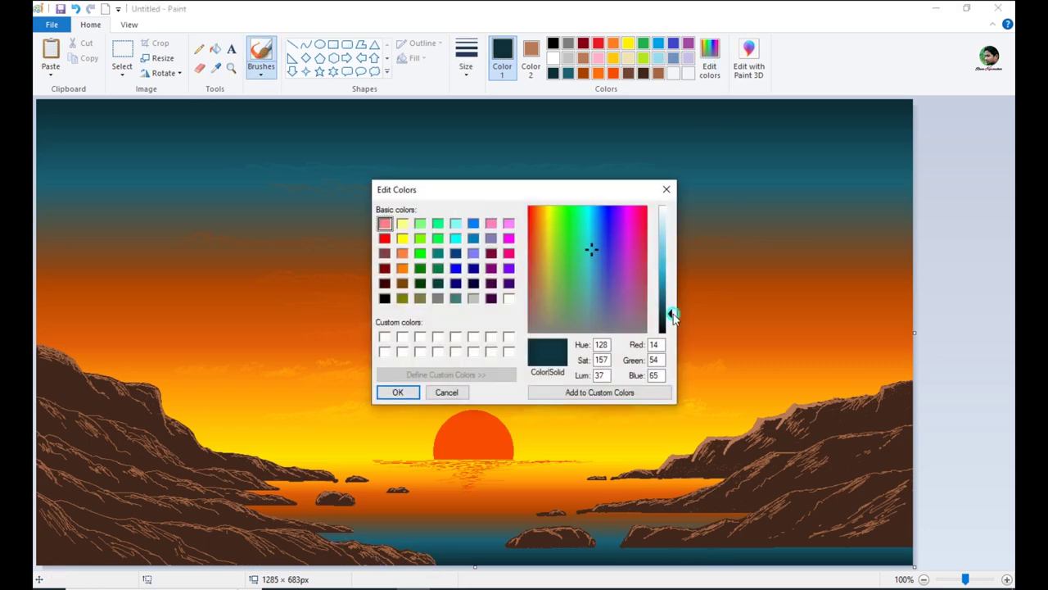
drag(671, 314, 671, 328)
click(398, 392)
mouse_move(628, 562)
mouse_down()
mouse_move(693, 560)
mouse_move(655, 551)
mouse_up()
Sample the teal of the bottom water and brush horizontal ripples along the lower edge of the sea
click(216, 68)
click(719, 560)
drag(720, 552, 806, 549)
drag(643, 552, 591, 552)
mouse_move(446, 555)
mouse_down()
mouse_move(898, 555)
mouse_move(731, 555)
mouse_up()
Sample the olive brown band of the water and brush faint ripples around the central rock and right shore
click(216, 68)
click(589, 519)
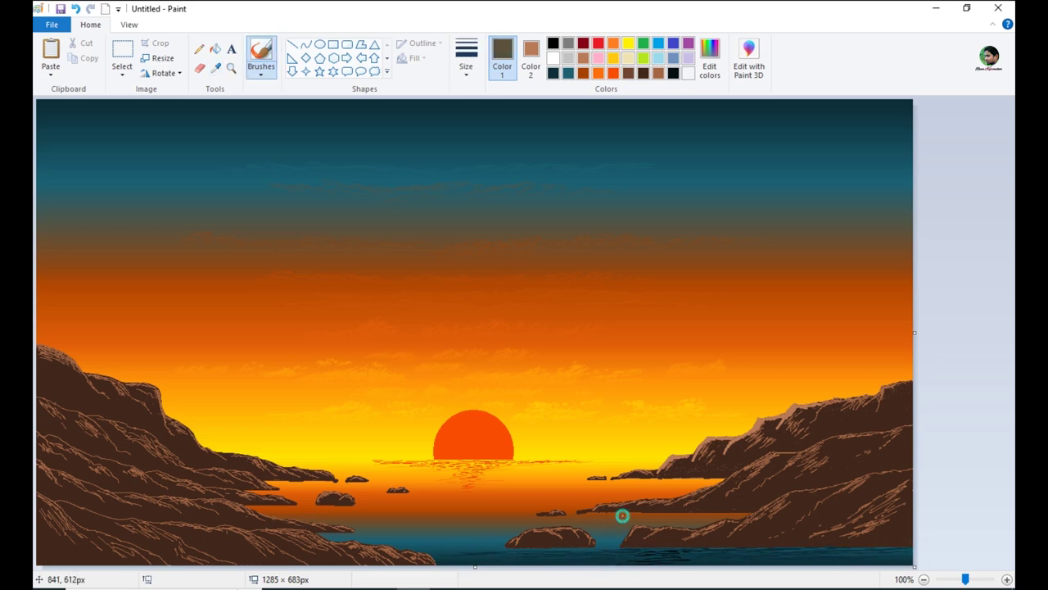
drag(501, 519, 571, 519)
Sample the neighbouring water colors and brush matching ripples along the left shore and under its small rocks
click(216, 67)
click(349, 503)
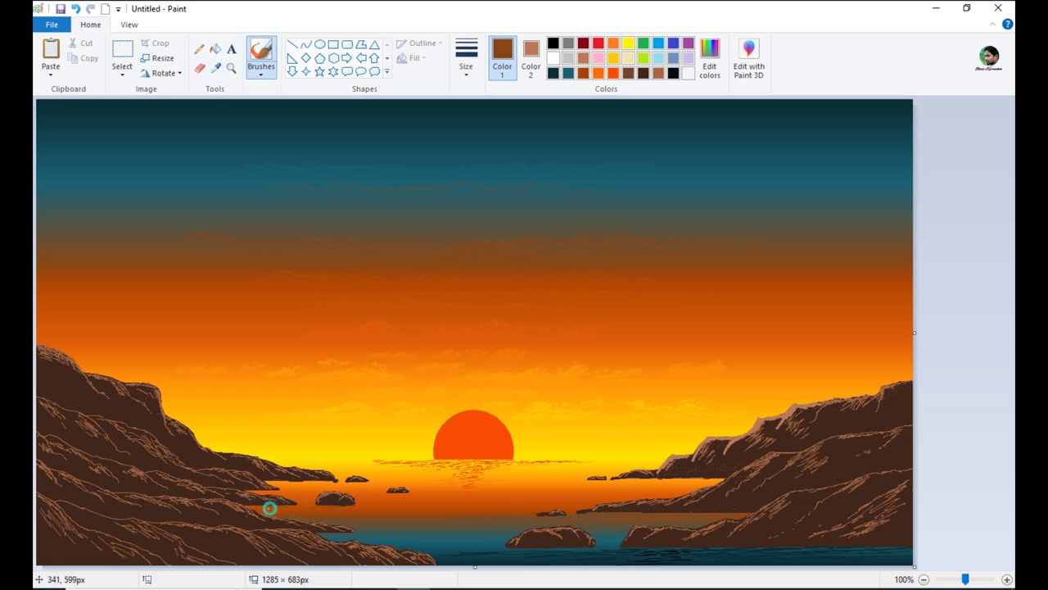
click(215, 68)
click(325, 534)
click(216, 68)
click(309, 505)
click(215, 68)
click(404, 493)
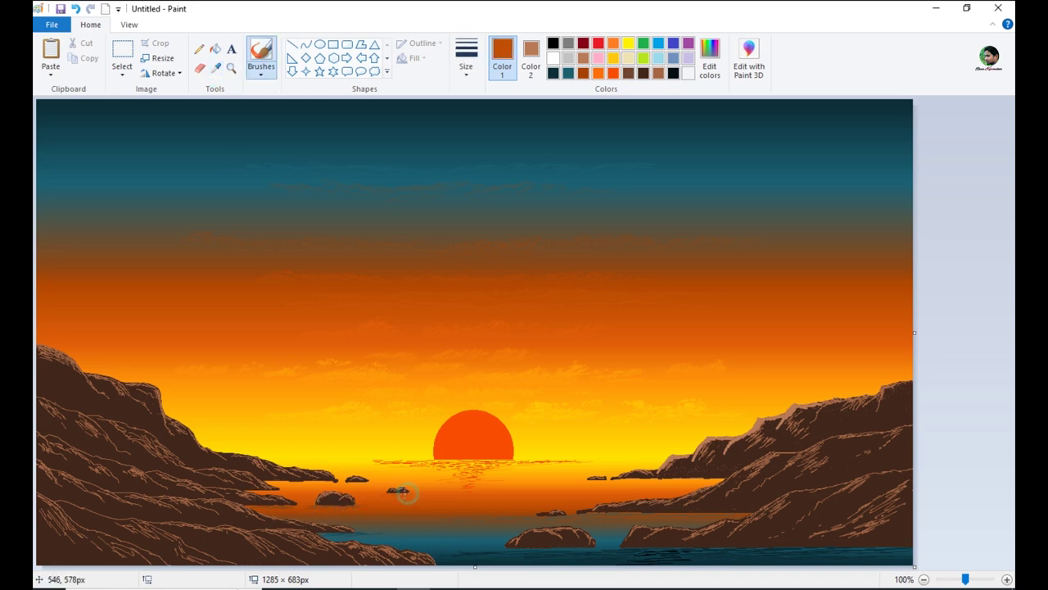
click(215, 68)
click(357, 484)
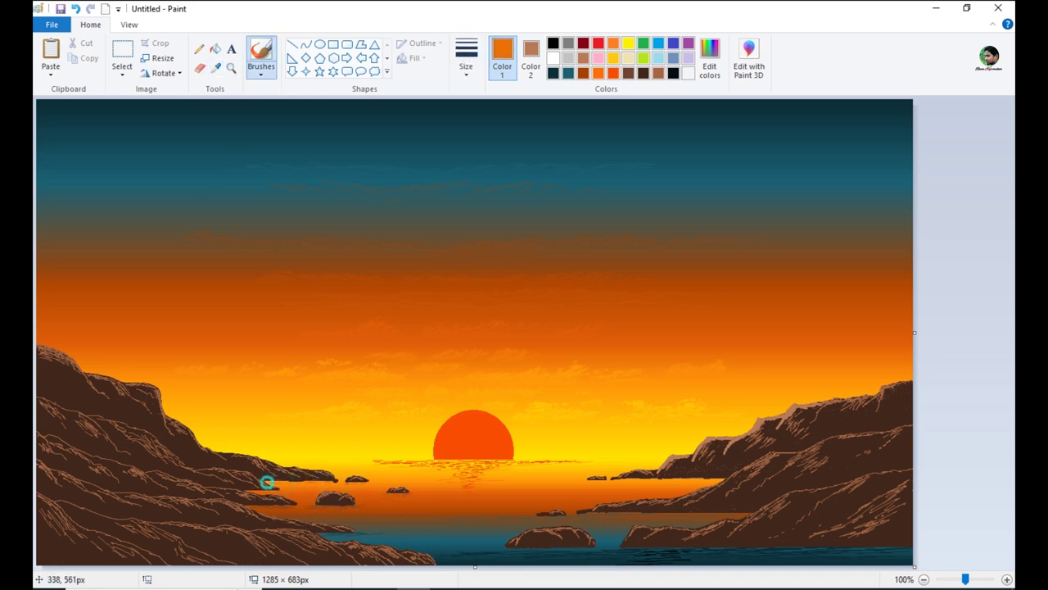
Sample the orange water tones and brush ripples beneath the right headland and its small rock
click(215, 68)
click(594, 481)
click(216, 68)
click(611, 488)
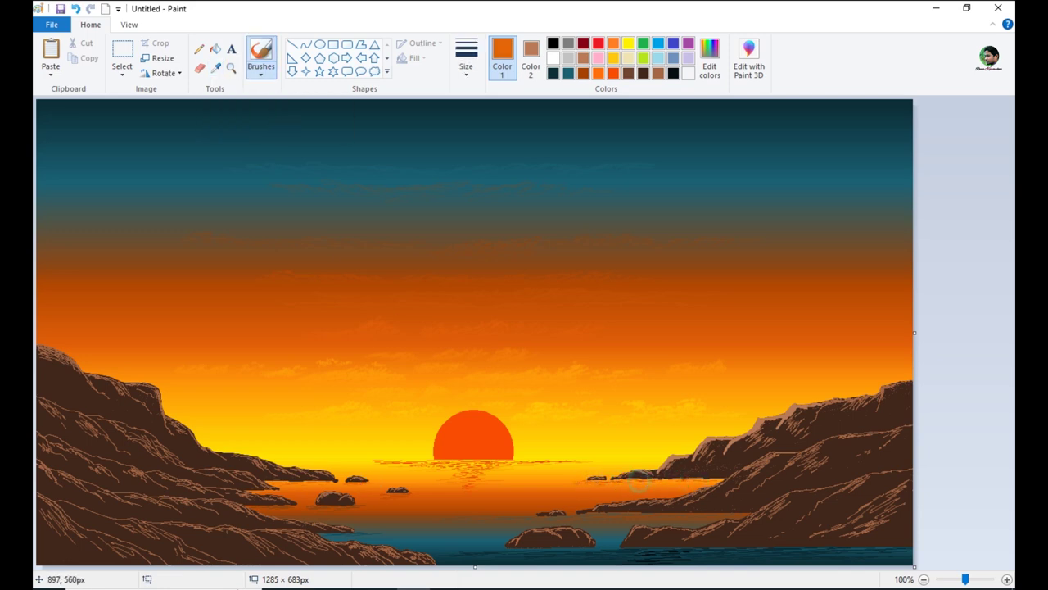
click(215, 68)
click(473, 558)
key(ctrl+z)
drag(428, 520, 352, 515)
click(216, 68)
click(417, 520)
key(ctrl+z)
click(215, 68)
click(461, 513)
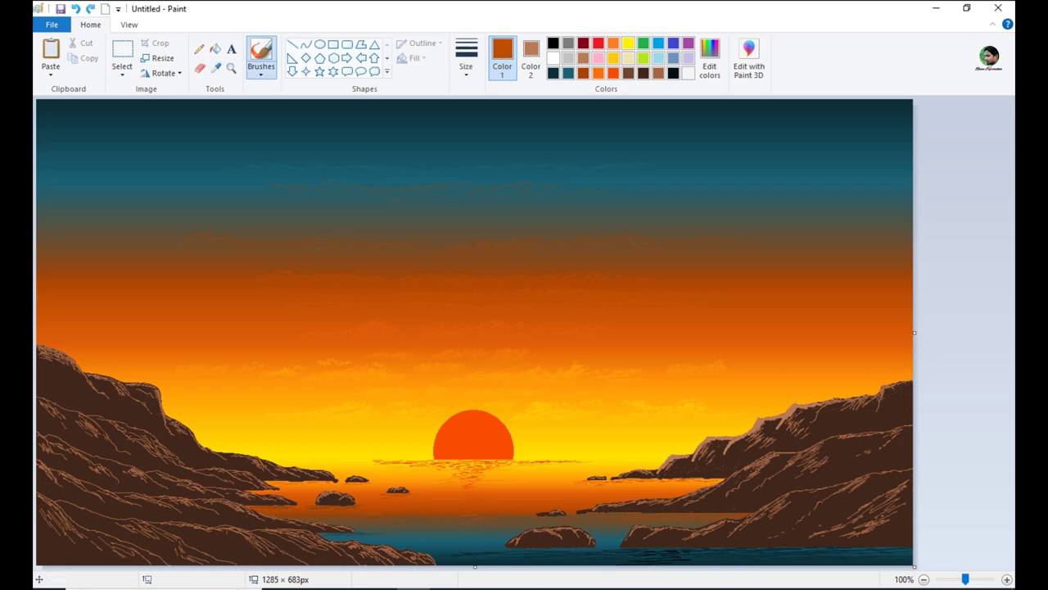
click(306, 44)
click(553, 43)
drag(660, 466, 640, 389)
key(ctrl+z)
click(466, 59)
click(485, 98)
drag(660, 467, 639, 392)
drag(650, 431, 643, 433)
click(942, 339)
drag(660, 469, 638, 391)
click(953, 336)
drag(631, 435, 627, 433)
key(ctrl+z)
key(ctrl+z)
key(ctrl+z)
Draw a thick, curved black palm trunk rising from the tip of the right headland and brush palm fronds at its top
click(468, 69)
click(487, 122)
drag(660, 468, 638, 398)
mouse_move(649, 439)
mouse_down()
mouse_move(644, 452)
mouse_move(636, 435)
mouse_up()
click(306, 47)
drag(659, 468, 637, 394)
mouse_move(648, 442)
mouse_down()
mouse_move(637, 455)
mouse_move(633, 433)
mouse_up()
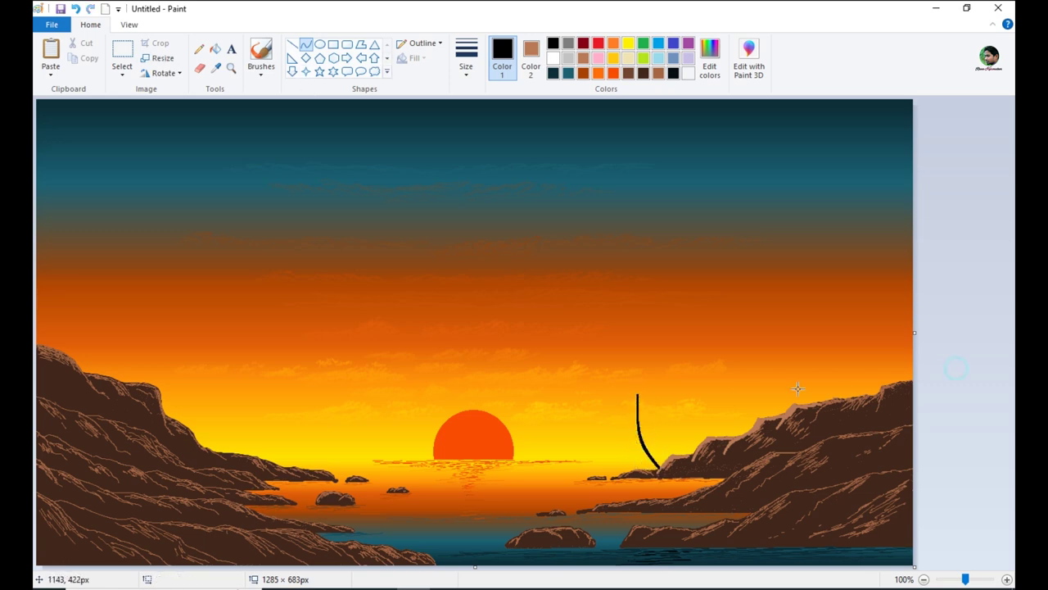
click(262, 57)
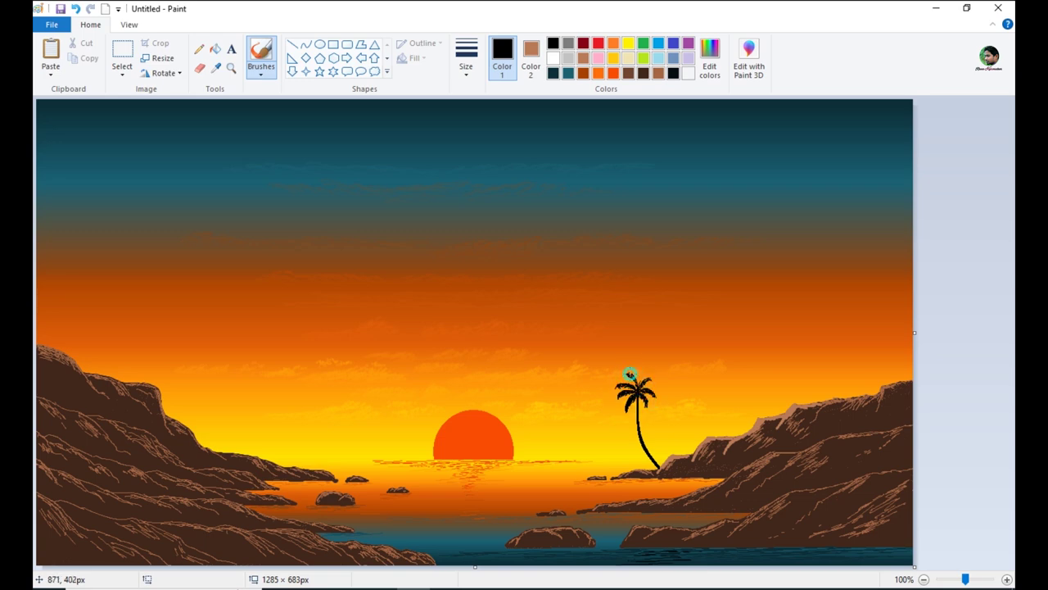
Draw a second, shorter black palm leaning toward the sun with brushed fronds, and sample the orange water for faint ripples
click(306, 44)
mouse_move(659, 469)
mouse_down()
mouse_move(609, 439)
mouse_move(655, 469)
mouse_move(611, 442)
mouse_move(634, 448)
mouse_up()
key(ctrl+z)
click(953, 373)
click(262, 52)
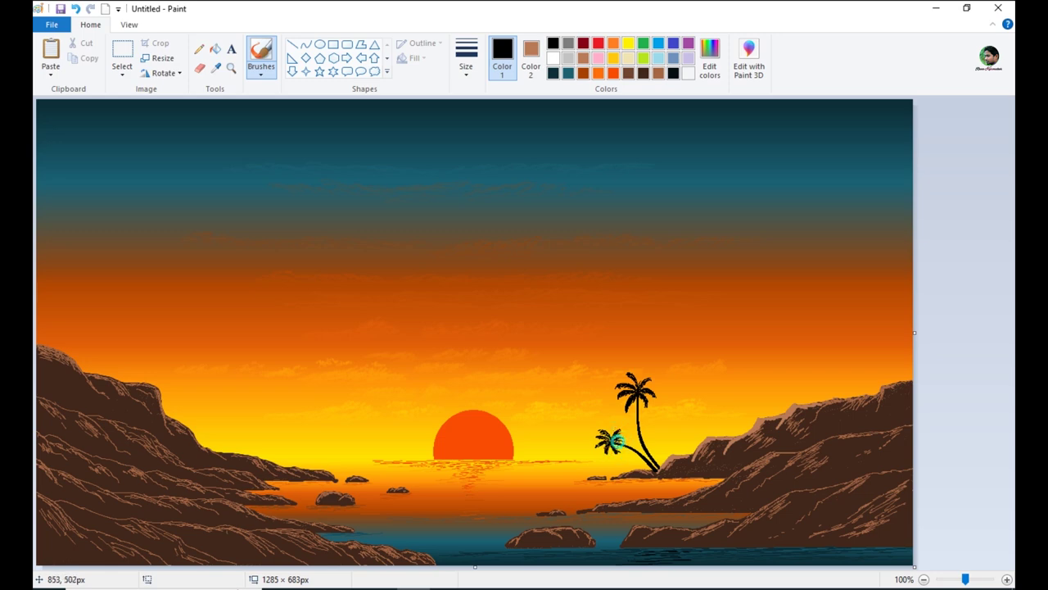
click(661, 483)
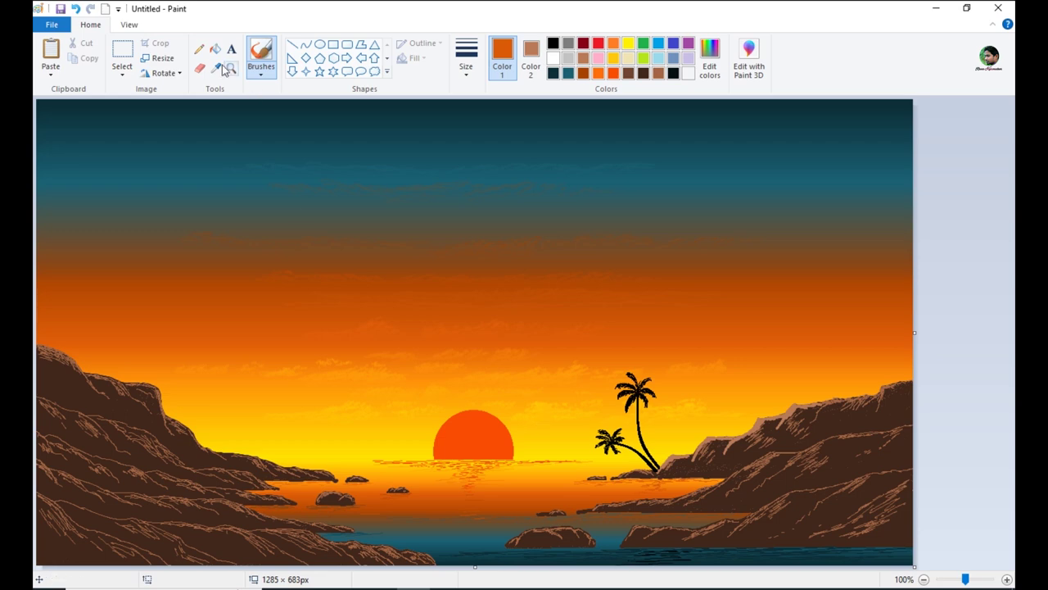
Draw small, solid white four-point stars scattered across the upper sky
click(552, 58)
click(305, 72)
click(414, 58)
click(421, 42)
click(427, 63)
drag(59, 111, 67, 120)
drag(154, 151, 157, 158)
drag(204, 115, 208, 122)
drag(357, 104, 417, 111)
drag(477, 104, 482, 111)
drag(682, 105, 687, 113)
drag(814, 106, 821, 116)
drag(886, 129, 906, 113)
drag(261, 107, 266, 113)
drag(655, 136, 666, 148)
Dab tiny white brush dots between the four-point stars across the dark upper sky
click(466, 59)
click(261, 57)
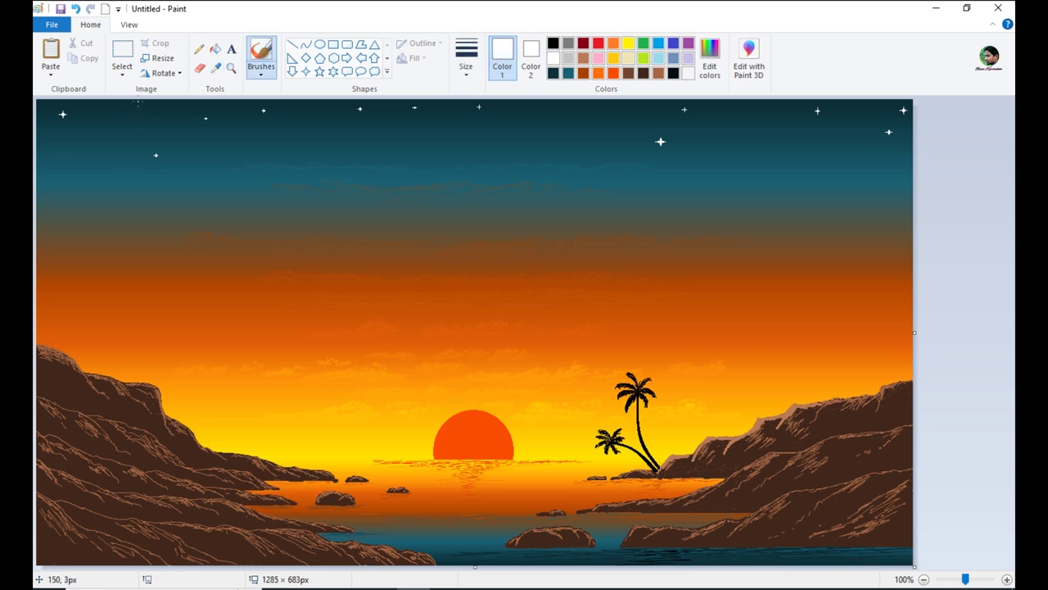
click(120, 111)
click(113, 138)
click(323, 107)
click(314, 105)
click(303, 105)
click(245, 146)
click(288, 146)
click(312, 140)
click(368, 134)
click(413, 145)
click(860, 110)
click(846, 155)
click(585, 106)
click(832, 122)
click(868, 140)
click(864, 136)
click(45, 123)
click(71, 129)
click(69, 112)
click(96, 118)
Sign the painting with the artist's name in black brush lettering at the lower right corner of the sea
click(216, 70)
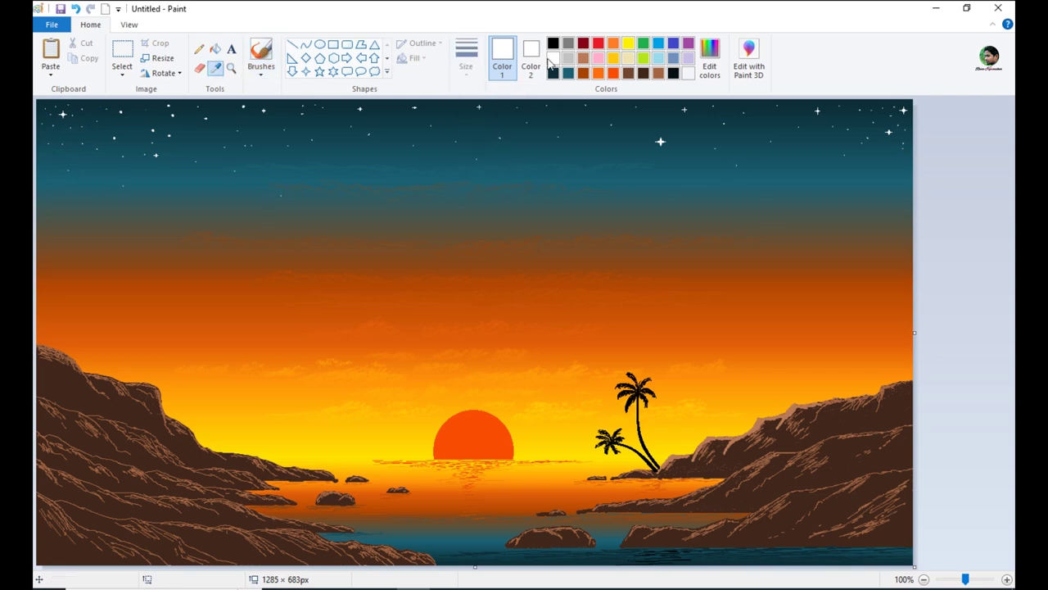
click(553, 44)
click(261, 54)
drag(872, 553, 880, 554)
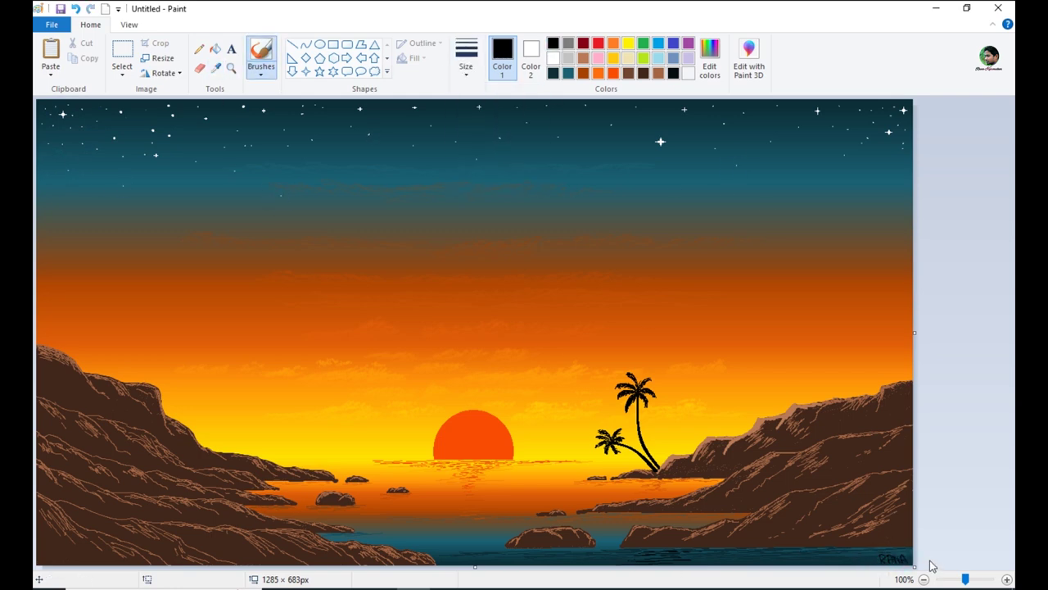